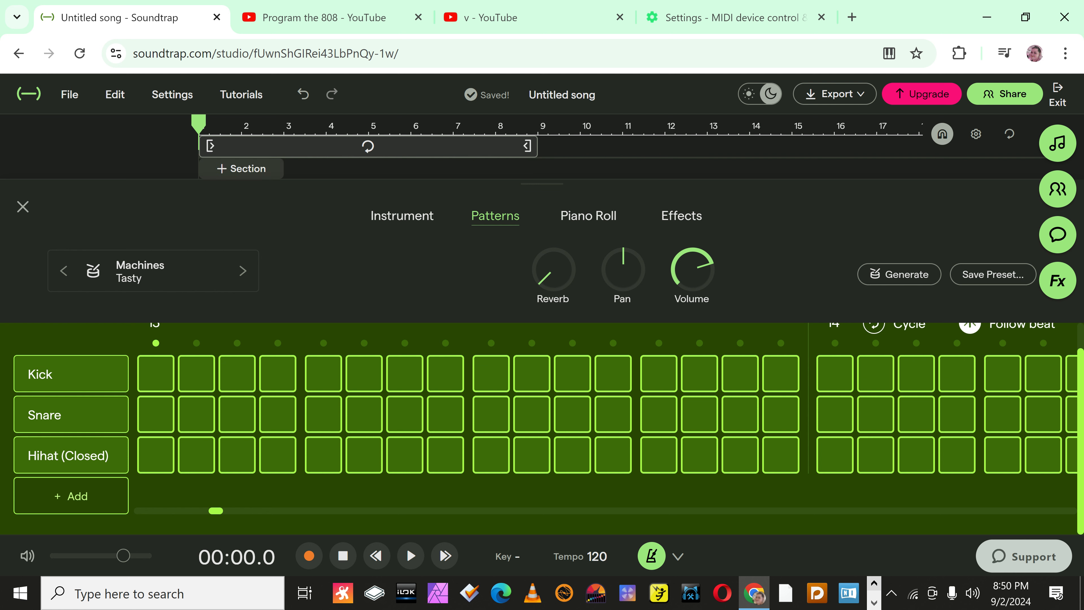
Add kick hits on steps 1, 2, 3, 7, 11 and 15 of the drum pattern in bar 13.
click(156, 373)
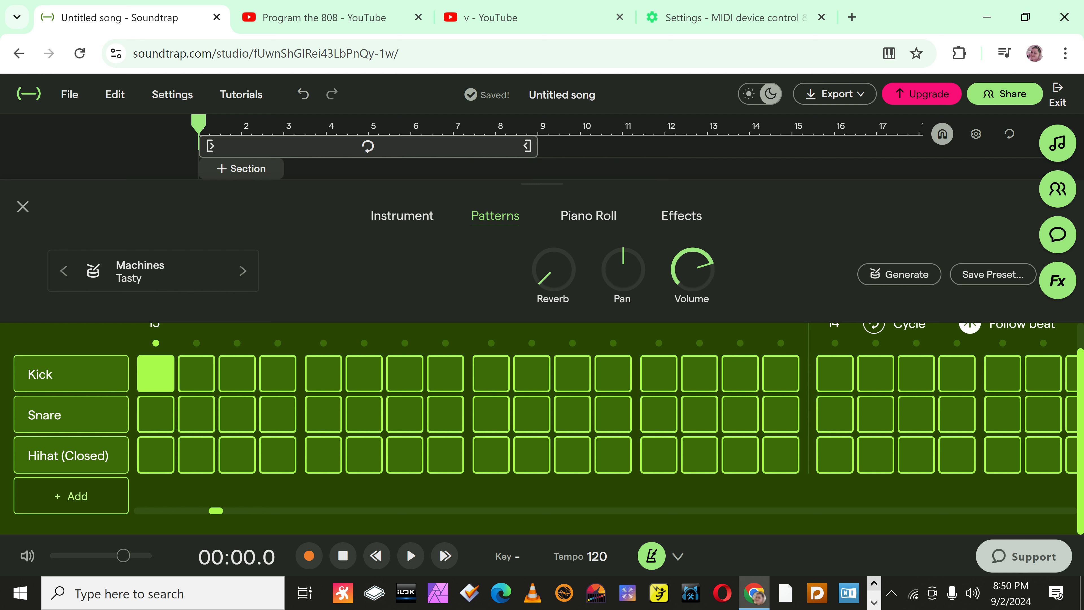
click(197, 373)
click(237, 373)
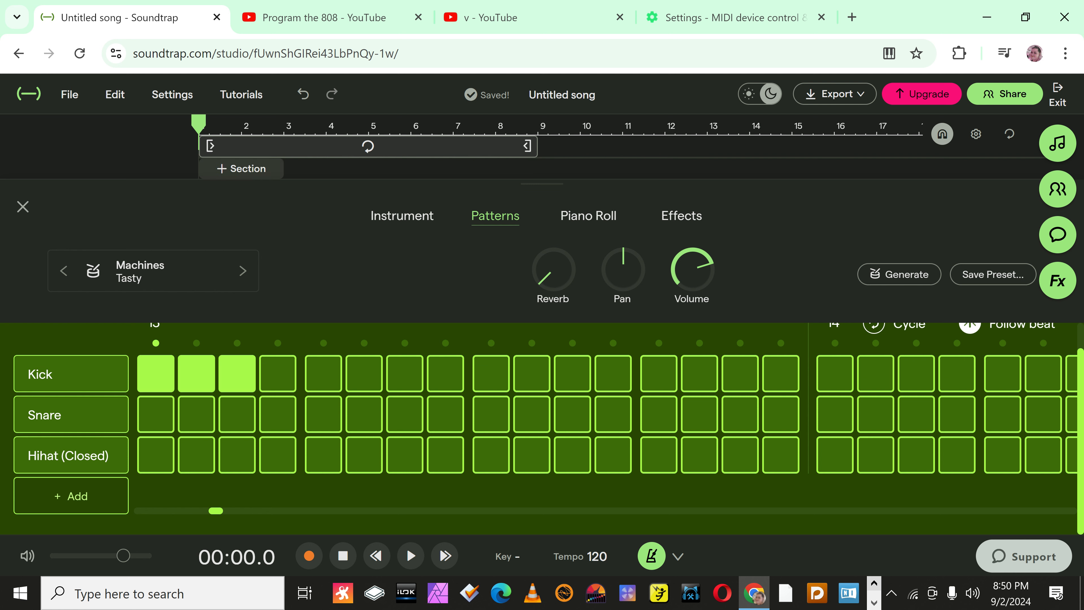
click(405, 373)
click(573, 373)
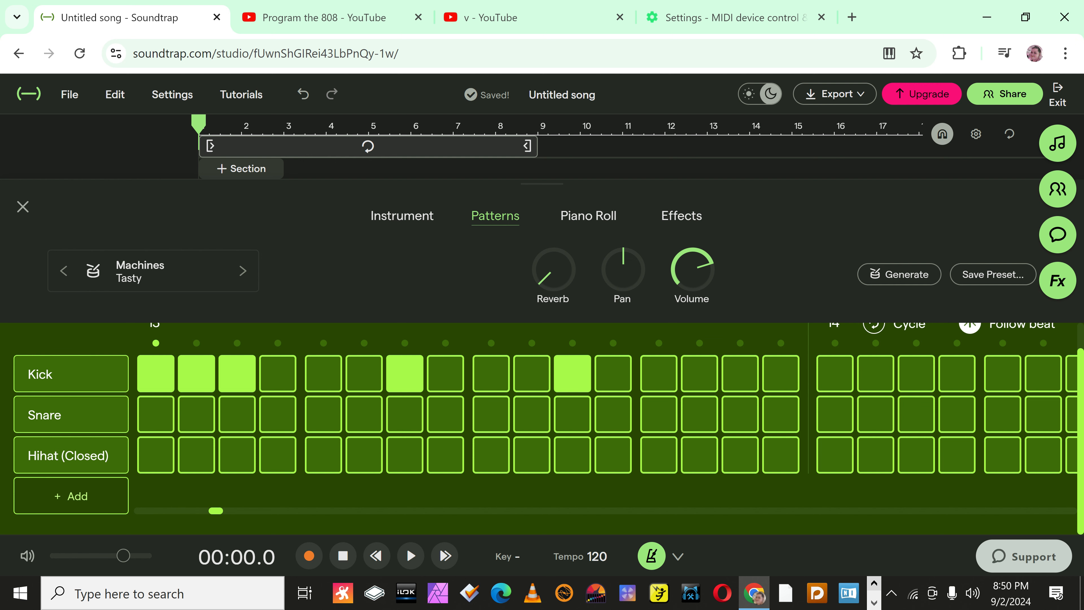
click(740, 373)
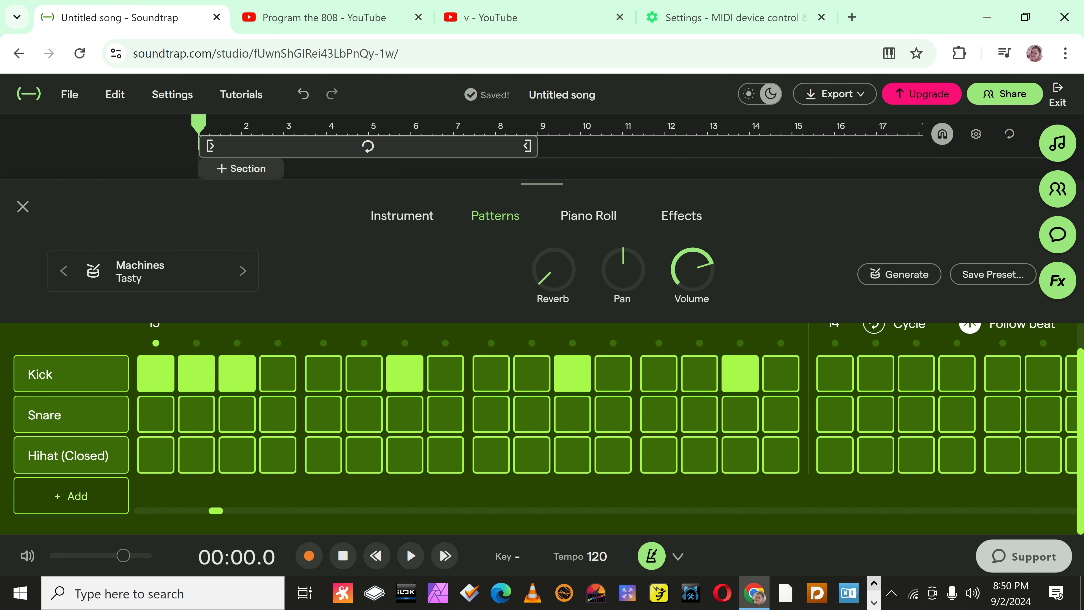
Enlarge the track timeline area and shorten the loop range so it covers only bar 1.
drag(543, 184, 542, 331)
drag(528, 146, 294, 145)
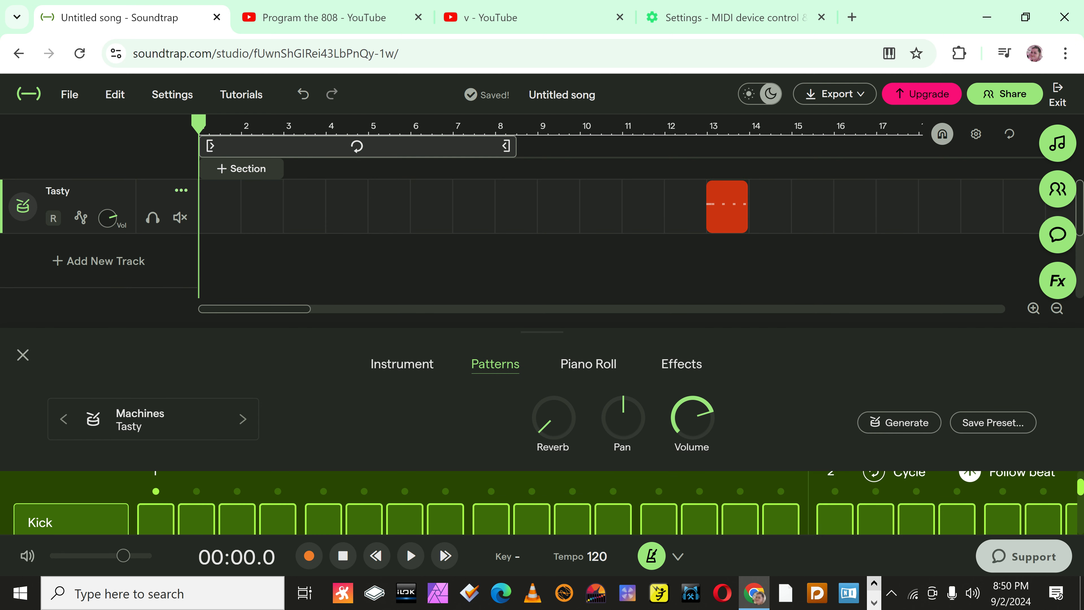
drag(444, 104, 293, 105)
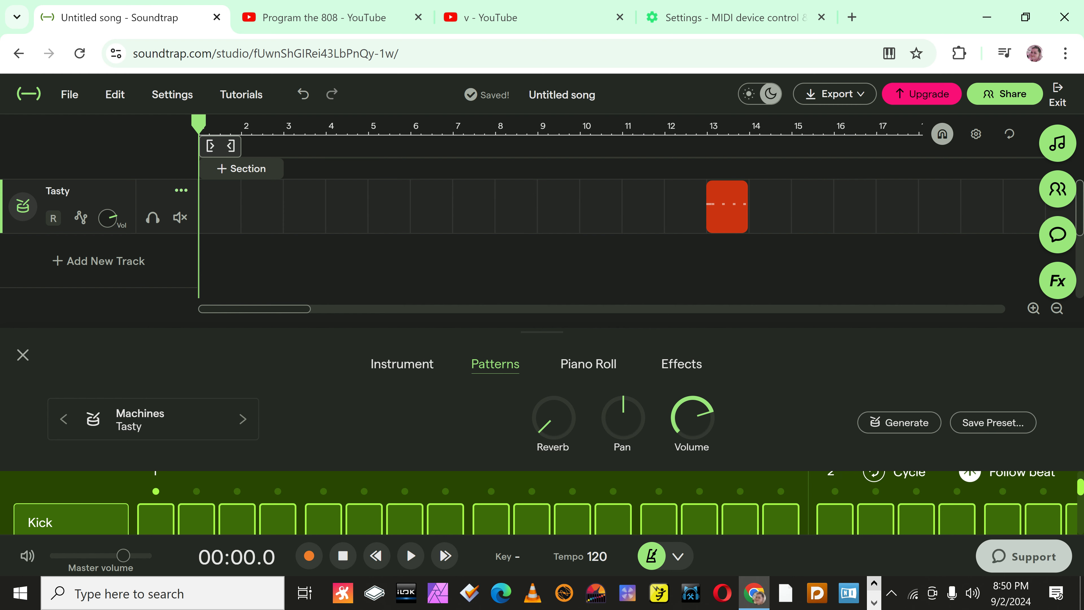
Set the metronome count-in to 1 bar.
click(678, 556)
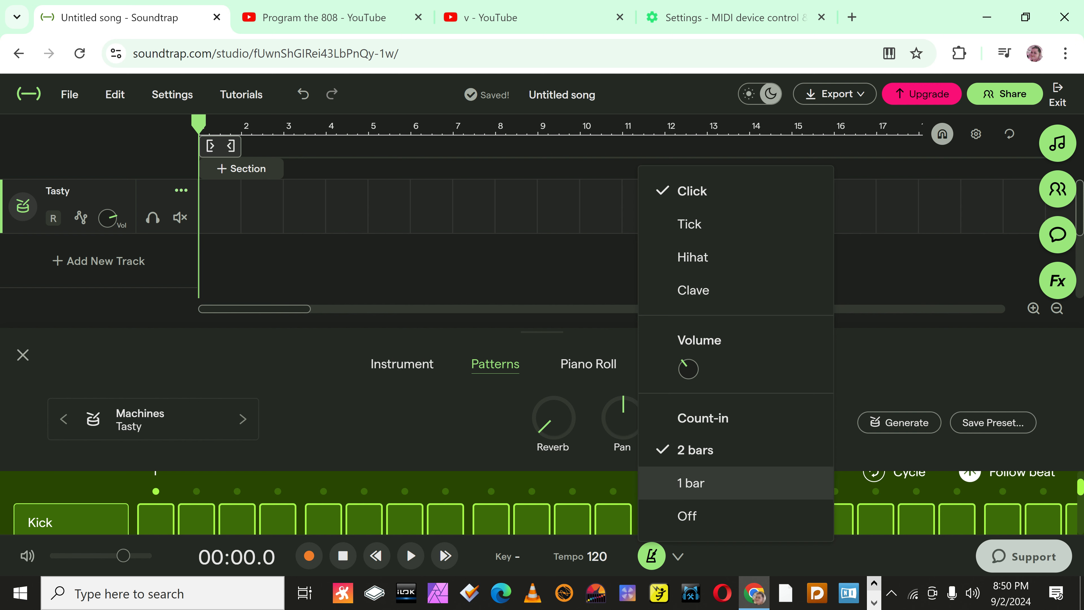
click(691, 483)
click(678, 556)
click(678, 556)
Enable looping, then move the Tasty drum region to the start of bar 1 and play it back.
key(c)
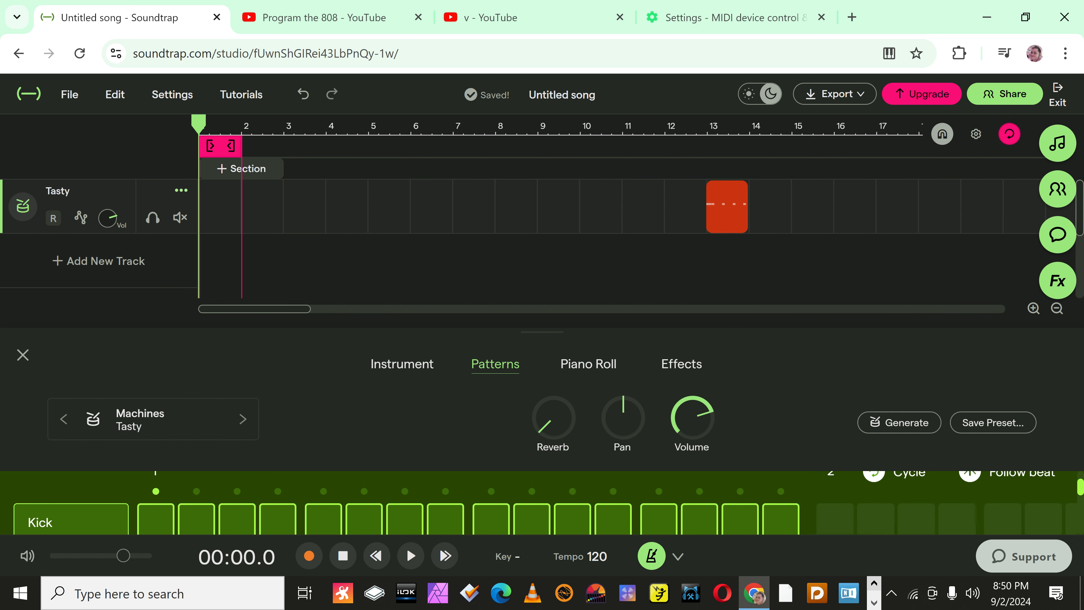
drag(541, 332, 541, 277)
drag(730, 206, 220, 206)
key(space)
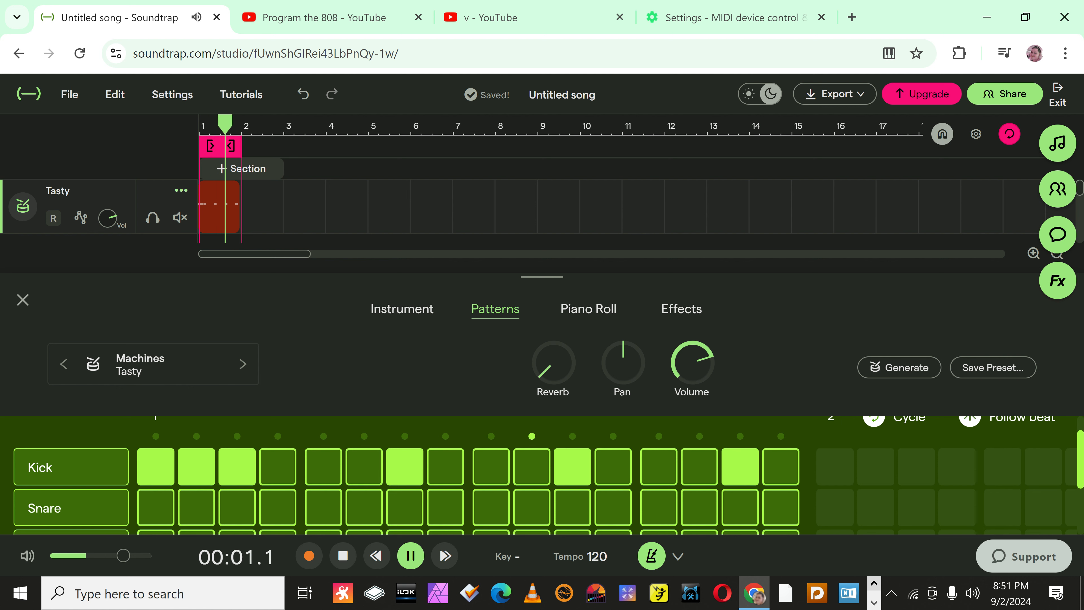
key(space)
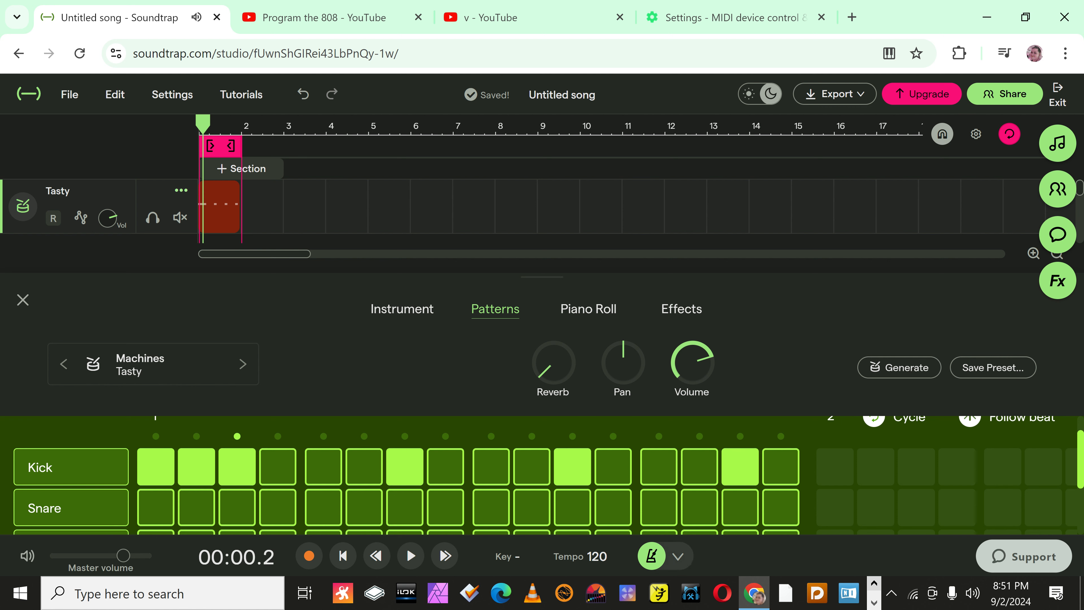
Enlarge the pattern editor and, with the loop playing, add snare hits on steps 5 and 13.
scroll(542, 474, down, 3)
scroll(542, 474, up, 3)
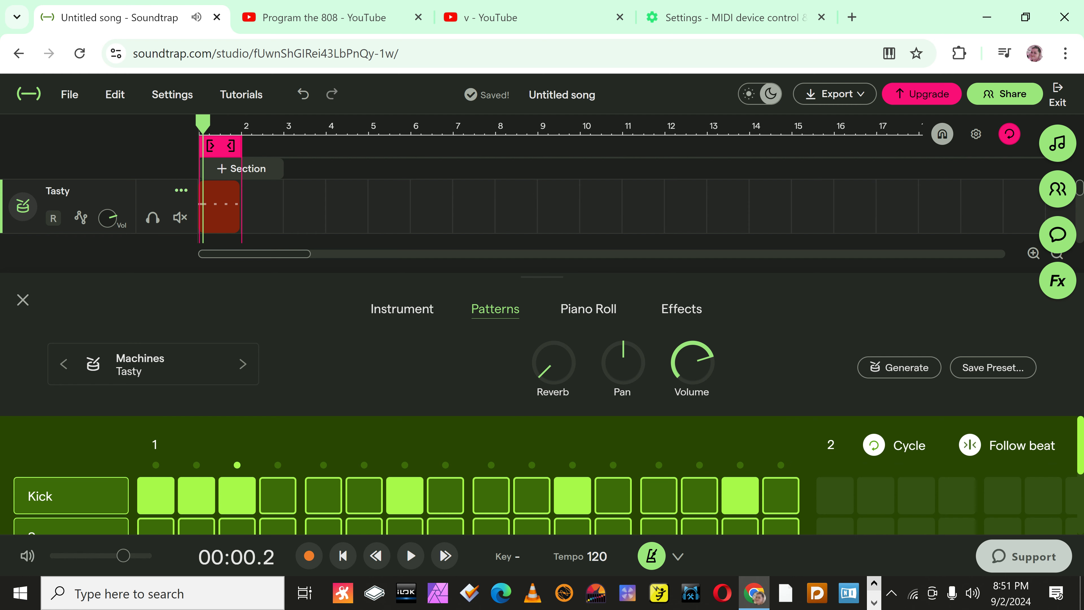
scroll(542, 388, down, 1)
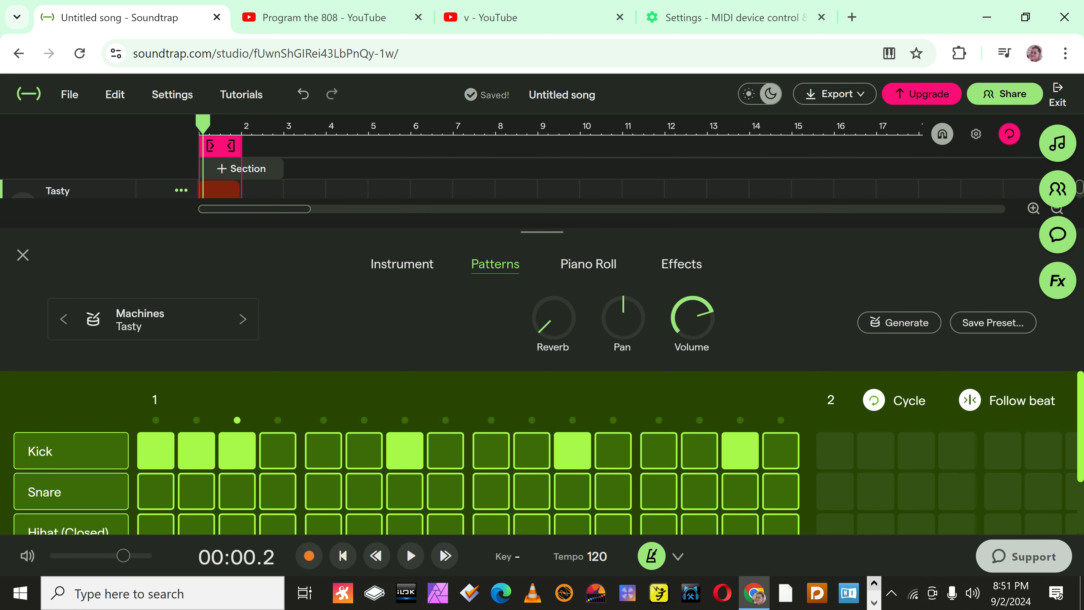
key(space)
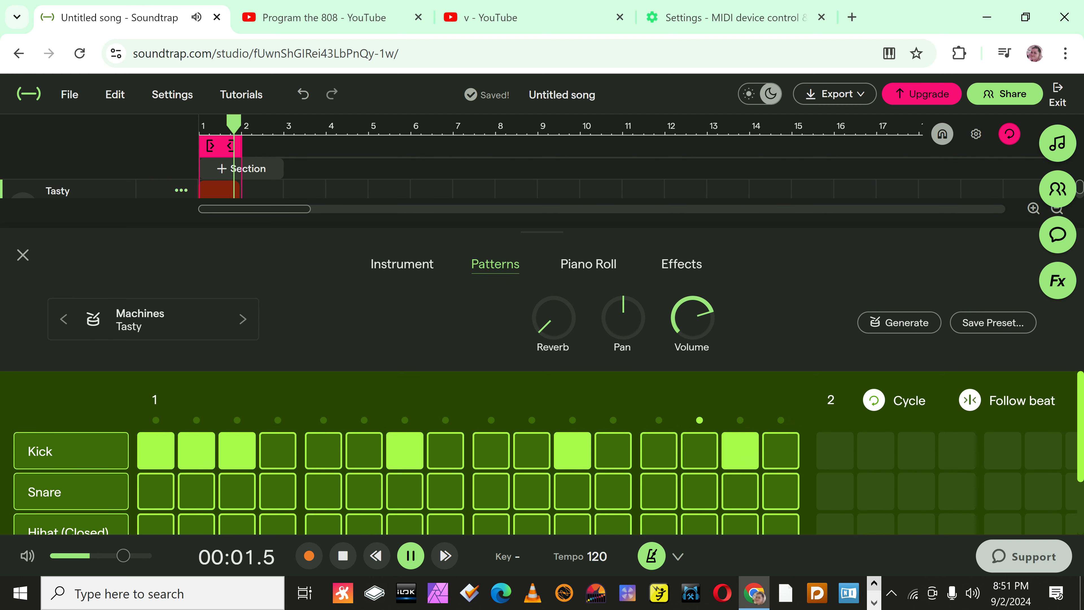
click(323, 491)
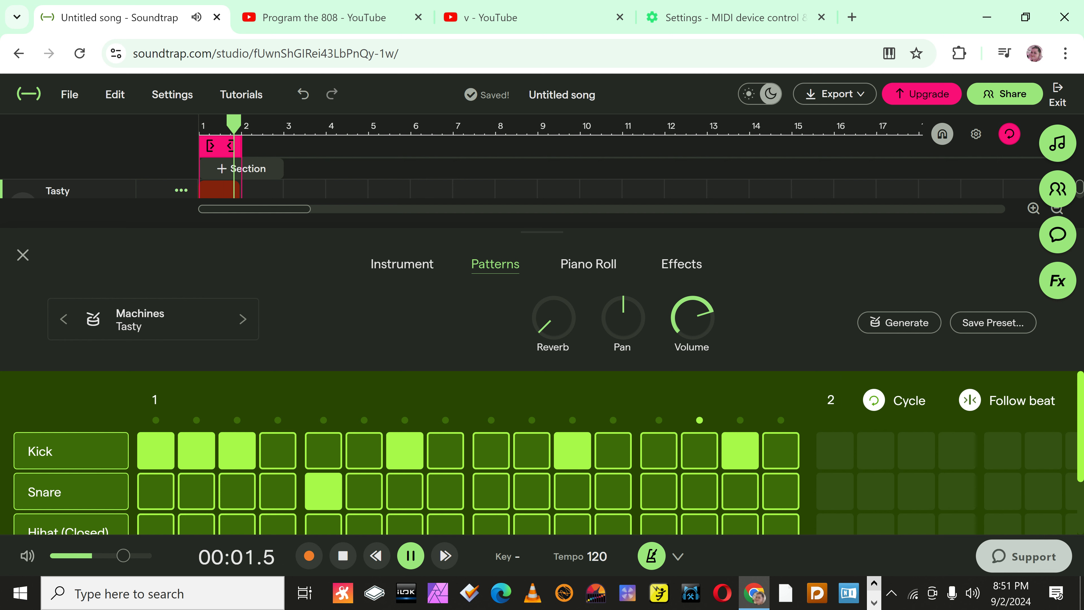
click(613, 491)
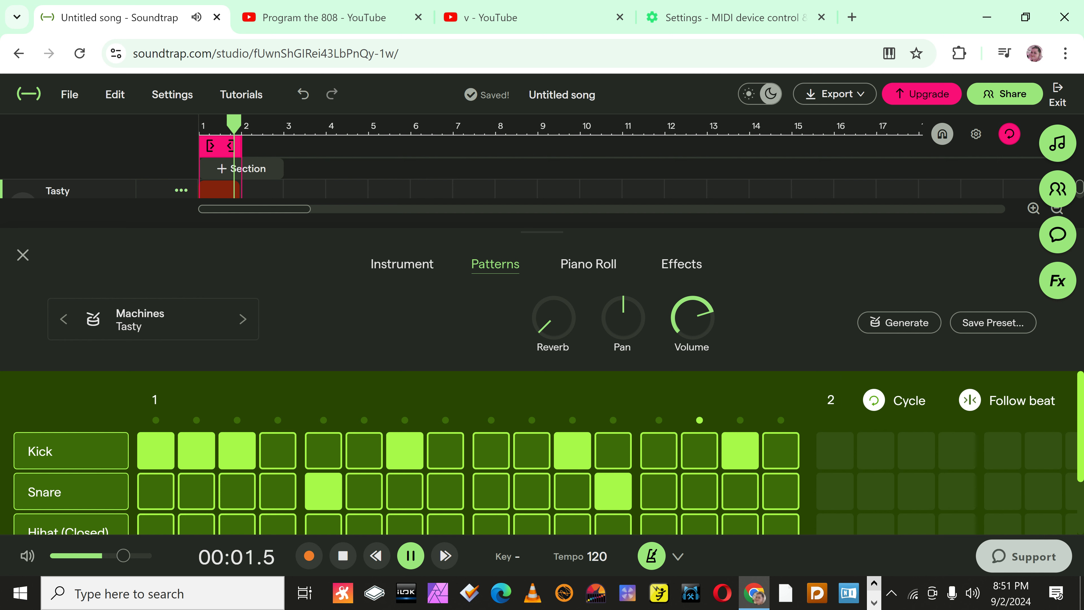
click(613, 491)
click(572, 491)
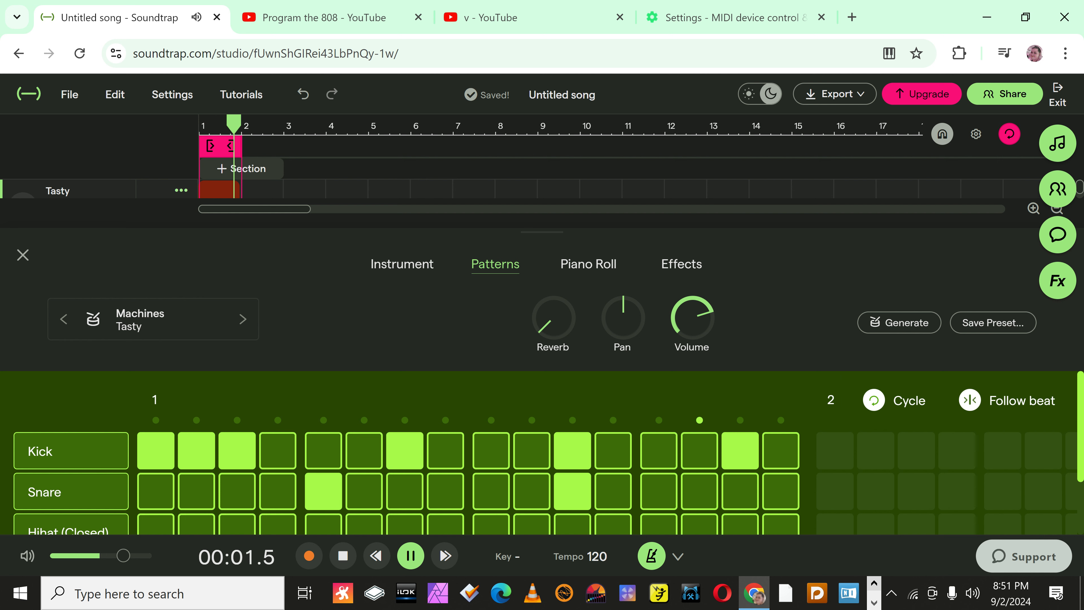
click(573, 491)
click(658, 491)
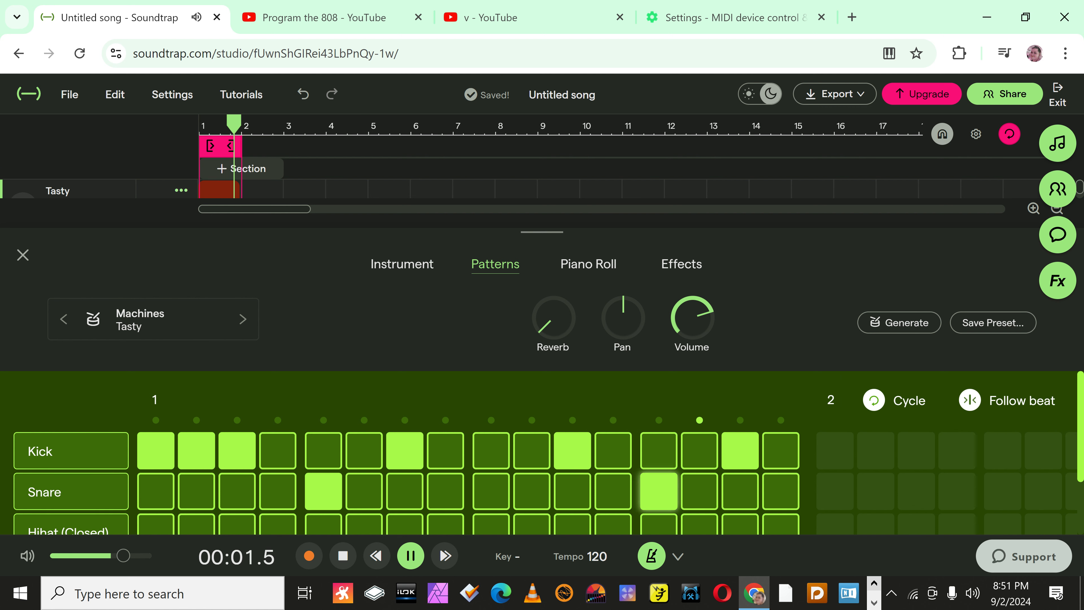
scroll(549, 452, down, 2)
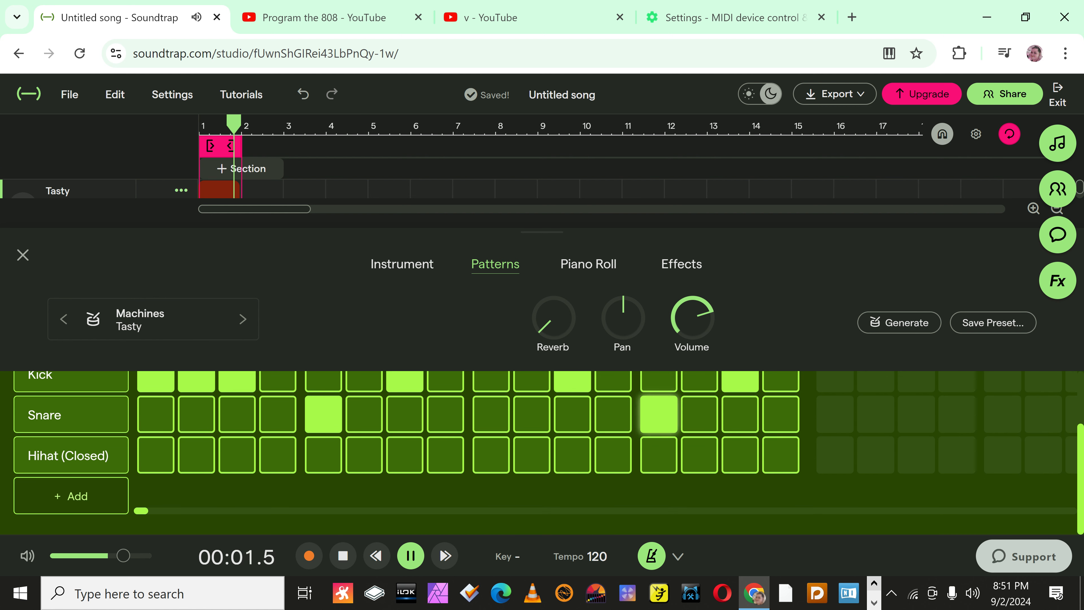
click(446, 454)
click(404, 455)
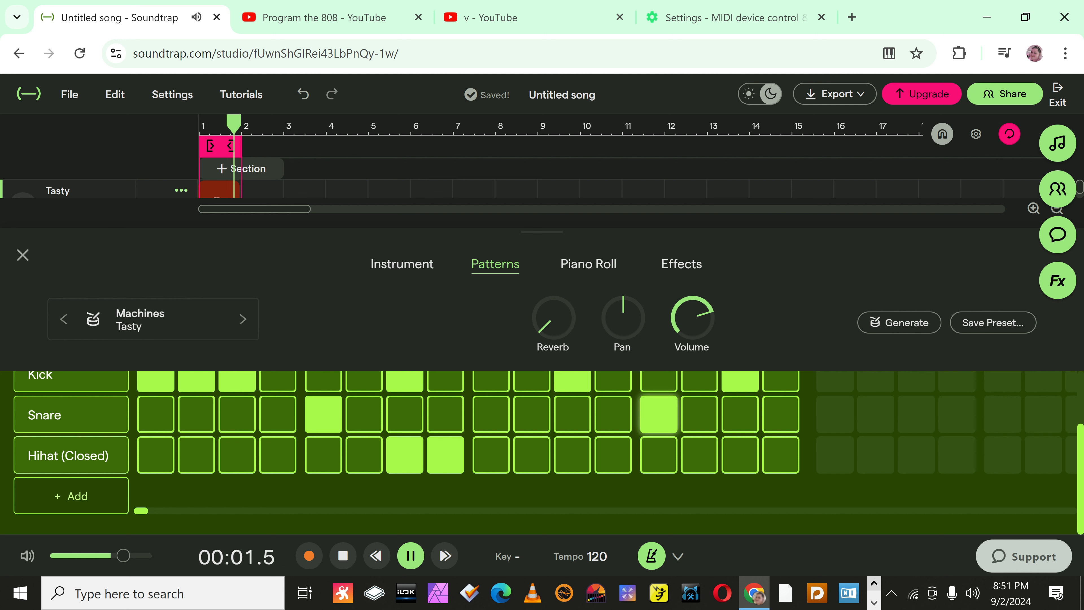
click(699, 455)
click(740, 455)
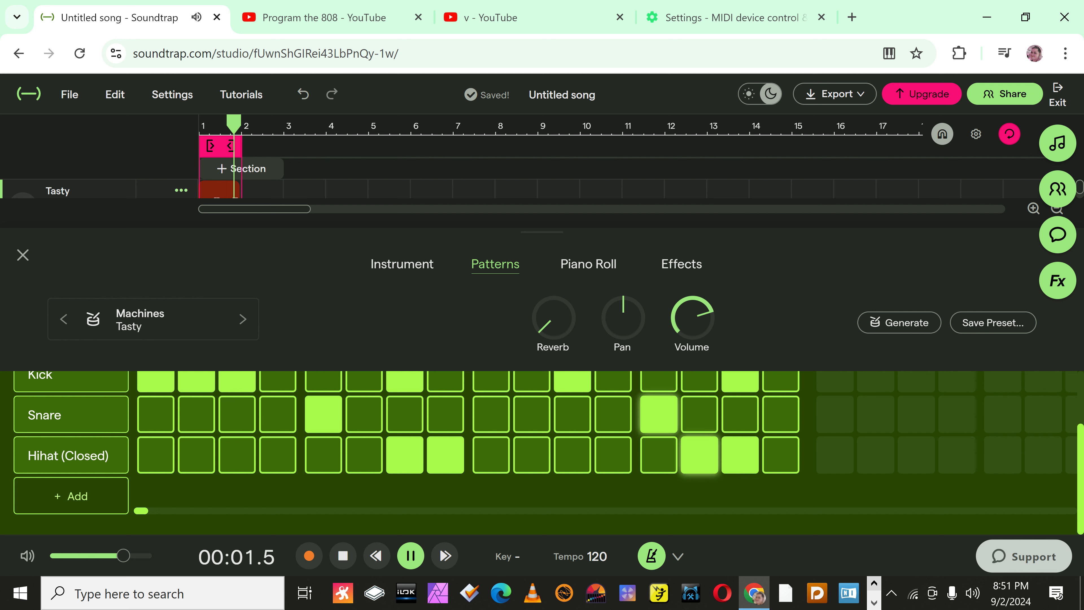
drag(699, 455, 740, 455)
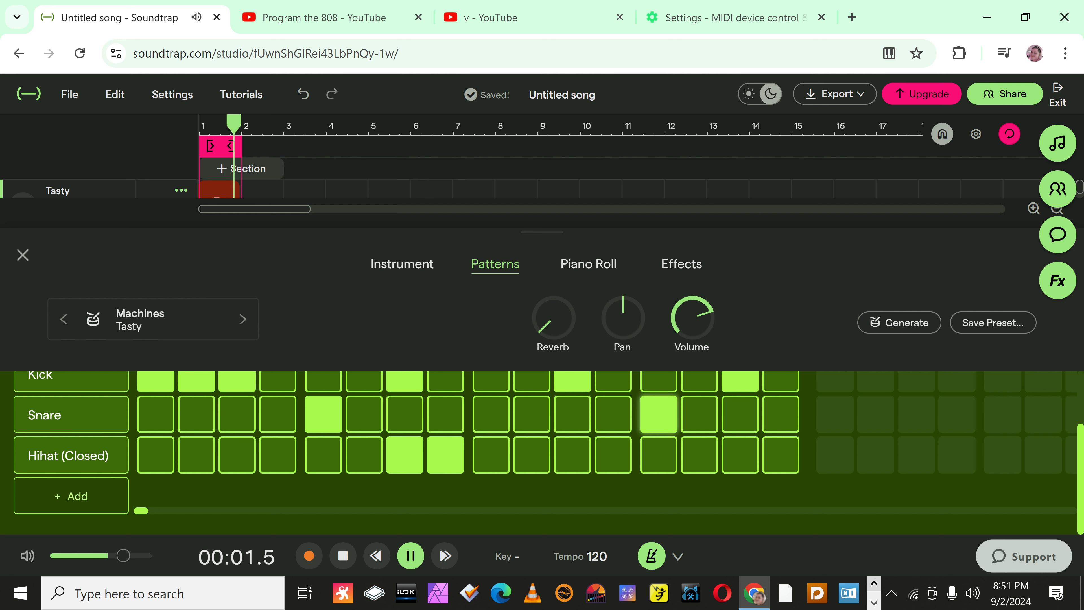
click(445, 455)
click(404, 455)
Add closed hi-hat hits on steps 11, 12 and 14 of the pattern and stop playback.
click(613, 455)
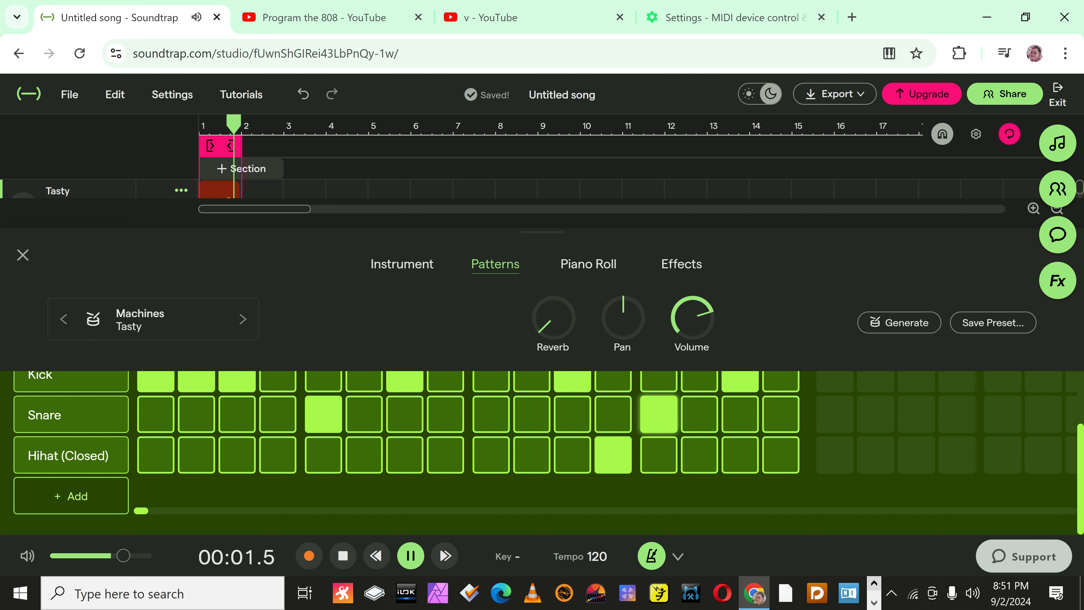
click(699, 455)
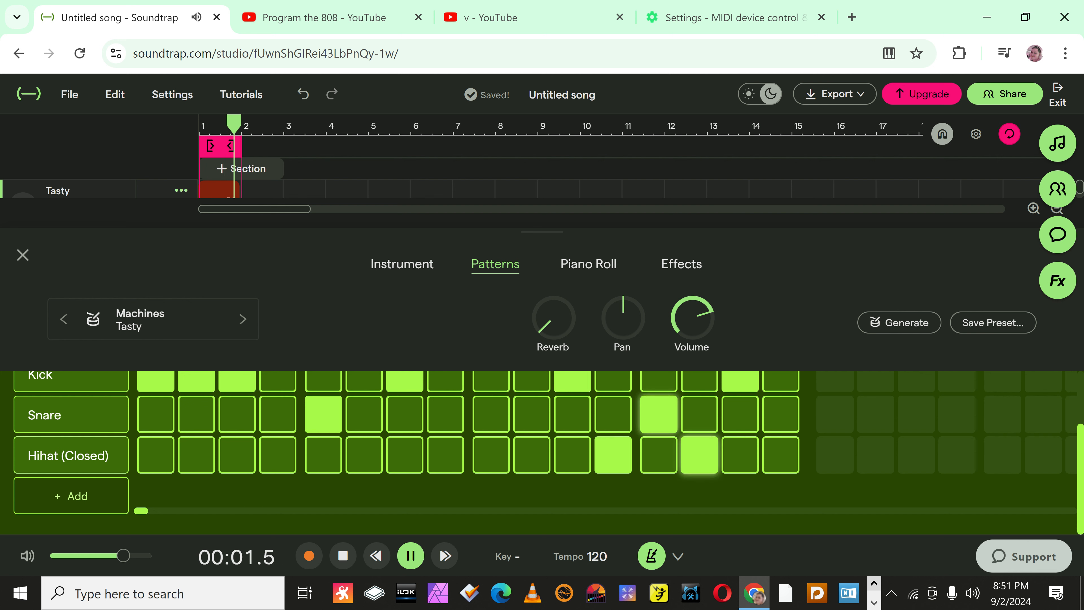
click(572, 455)
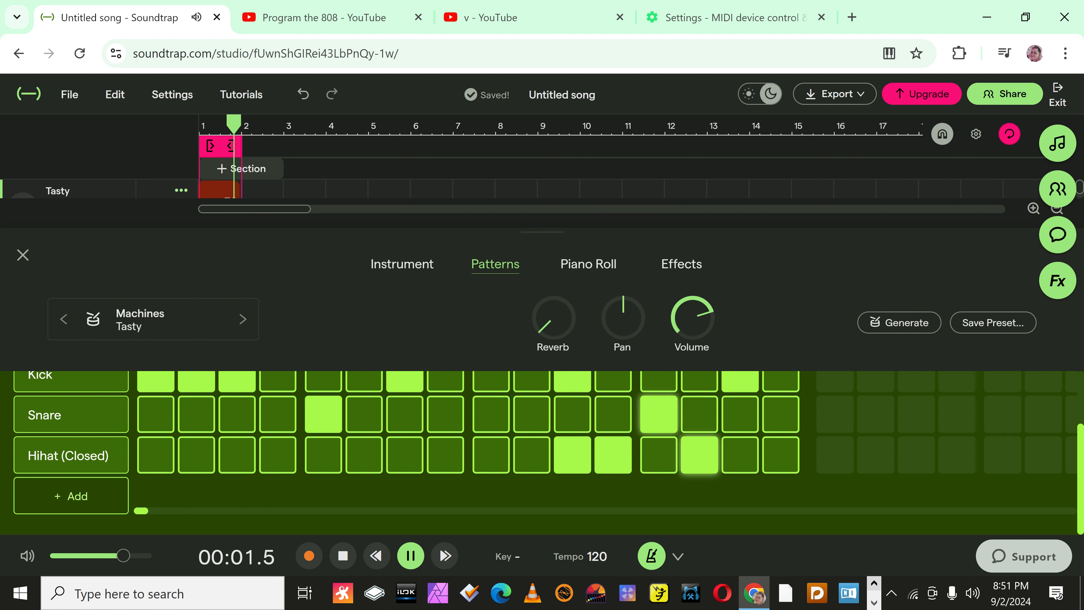
key(space)
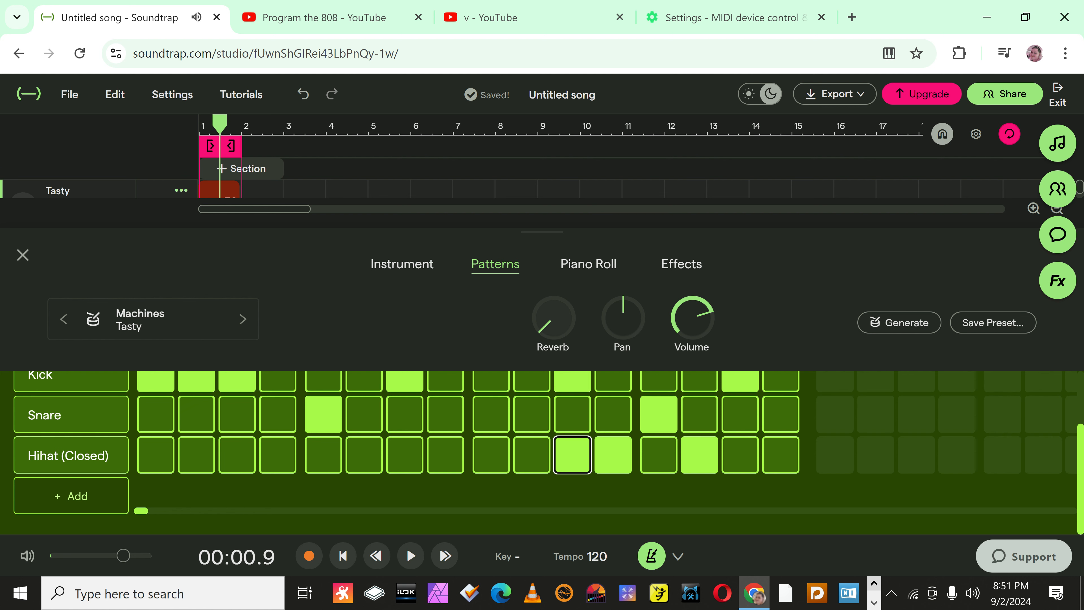
Enlarge the track timeline area and duplicate the one-bar drum region repeatedly until copies fill bars 1 through 13.
drag(542, 232, 542, 332)
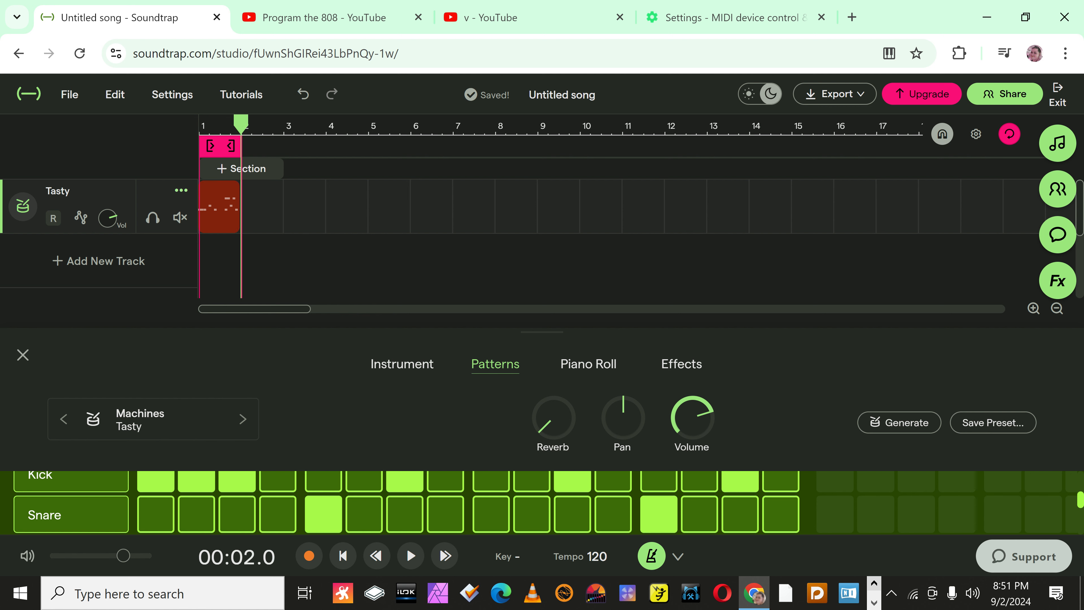
key(ctrl+d)
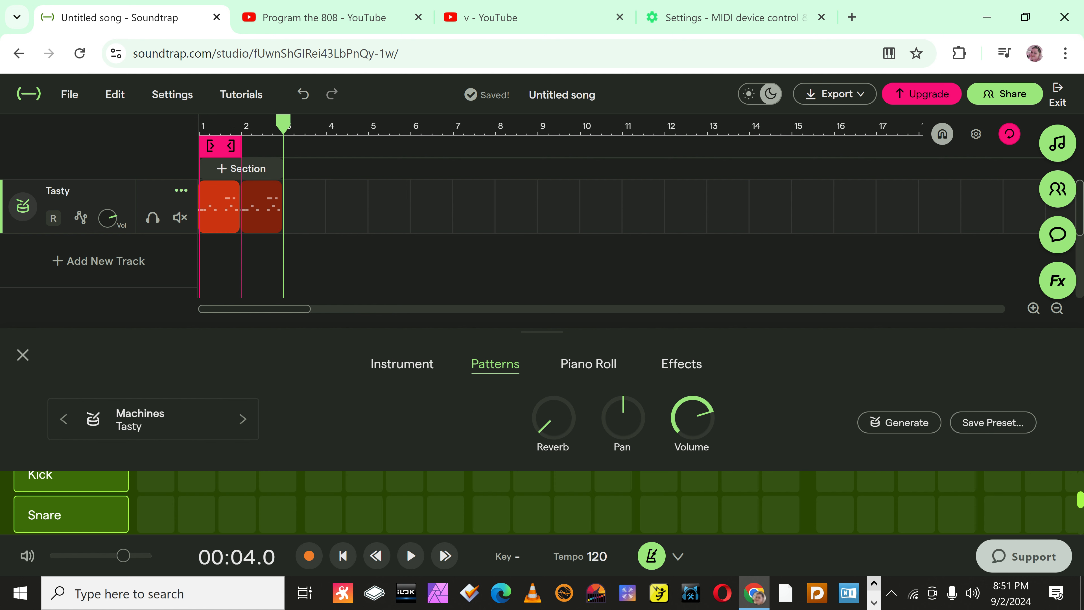
key(ctrl+d)
key(ctrl+d)
key(ctrl+d)
key(ctrl+d)
key(ctrl+d)
key(ctrl+d)
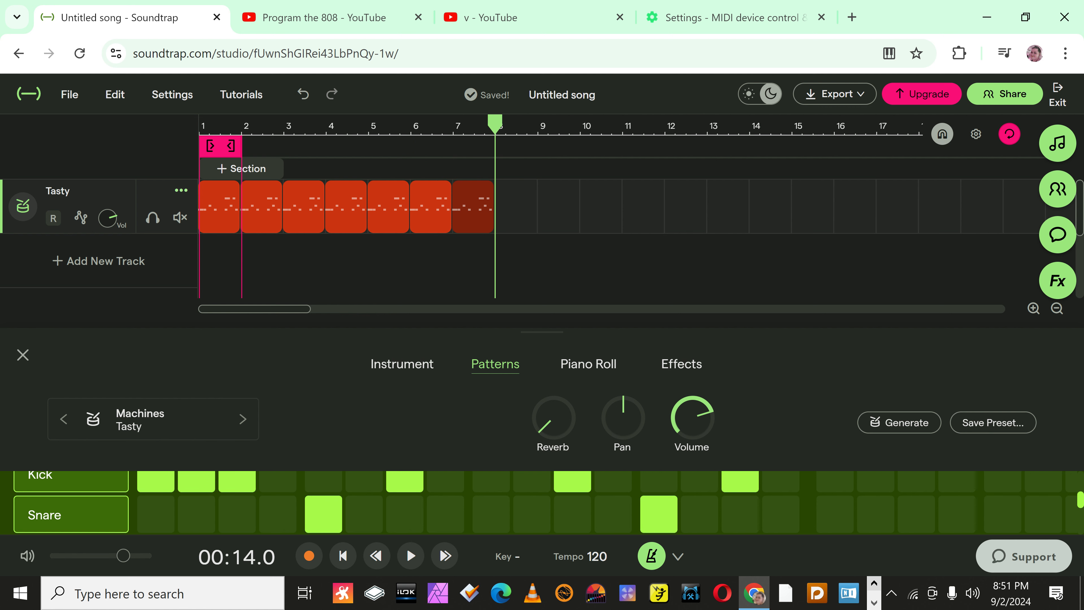
key(ctrl+d)
key(ctrl+d)
key(ctrl+d)
key(ctrl+d)
key(ctrl+d)
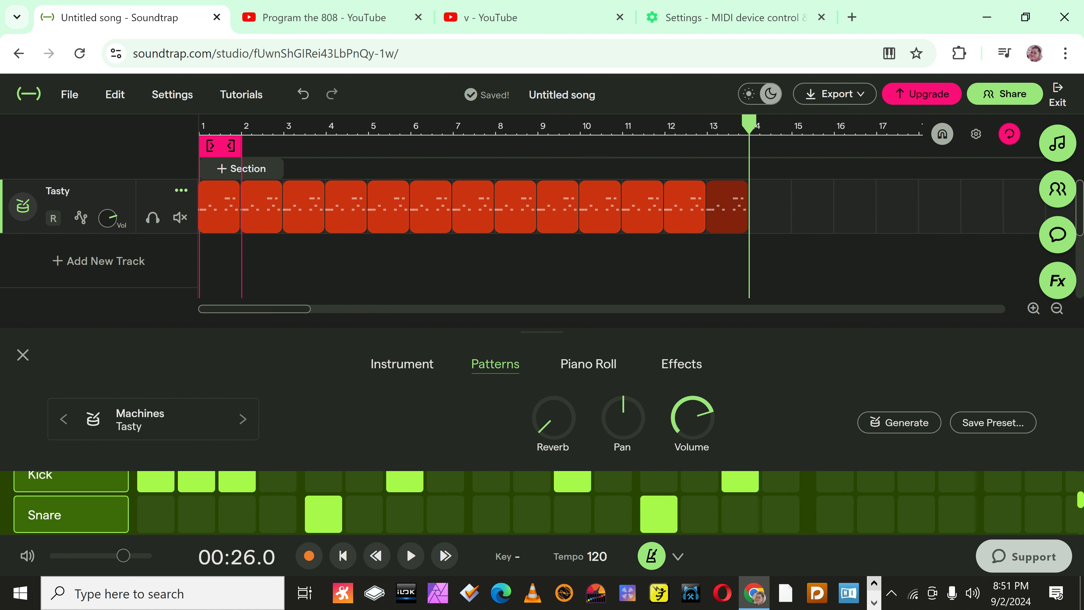
Rename the Tasty track as Drums.
key(space)
click(181, 190)
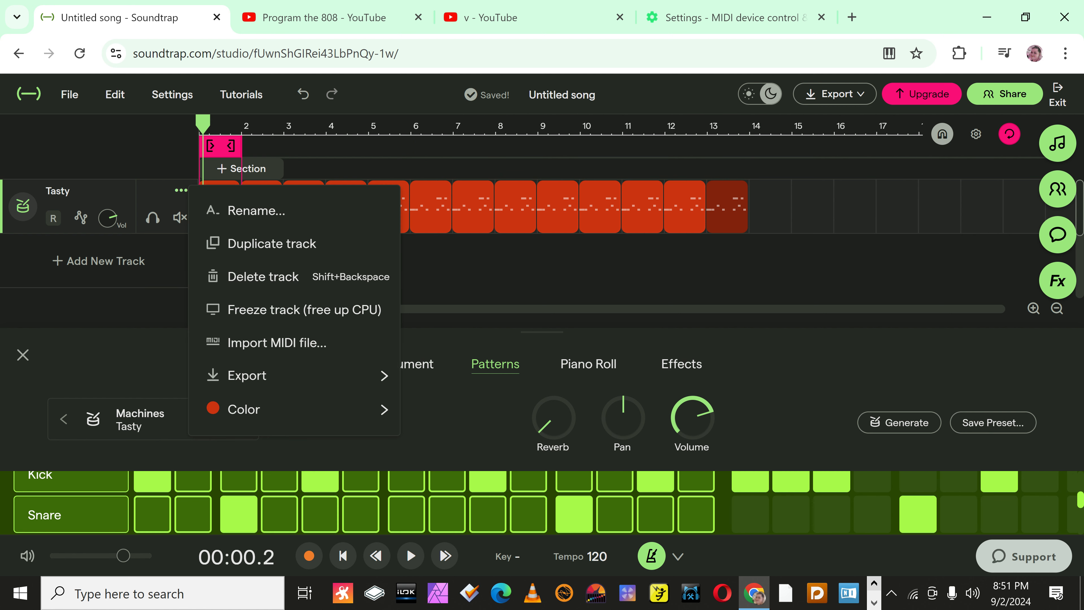
click(239, 210)
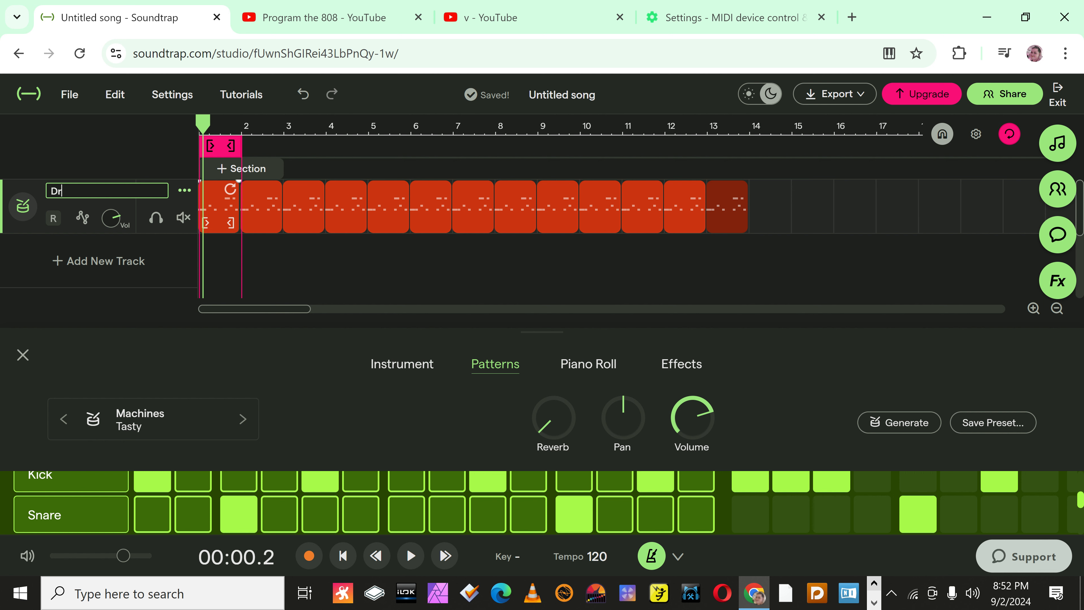
text(Drumsz)
key(BackSpace)
key(Return)
click(431, 205)
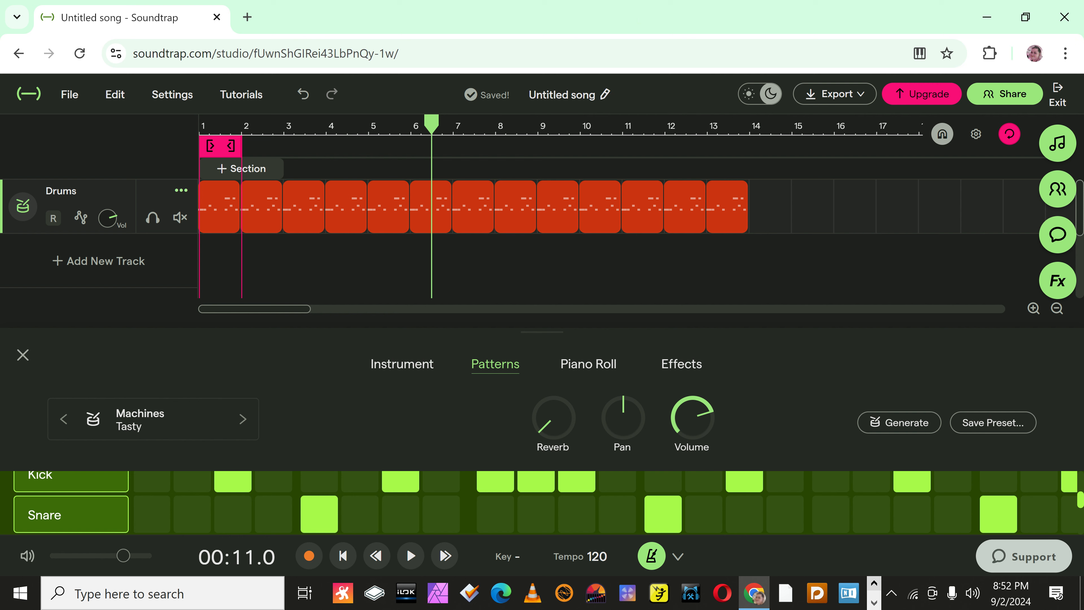
Rename the song as 20240902_Lucia_1.0_Beat.
click(564, 95)
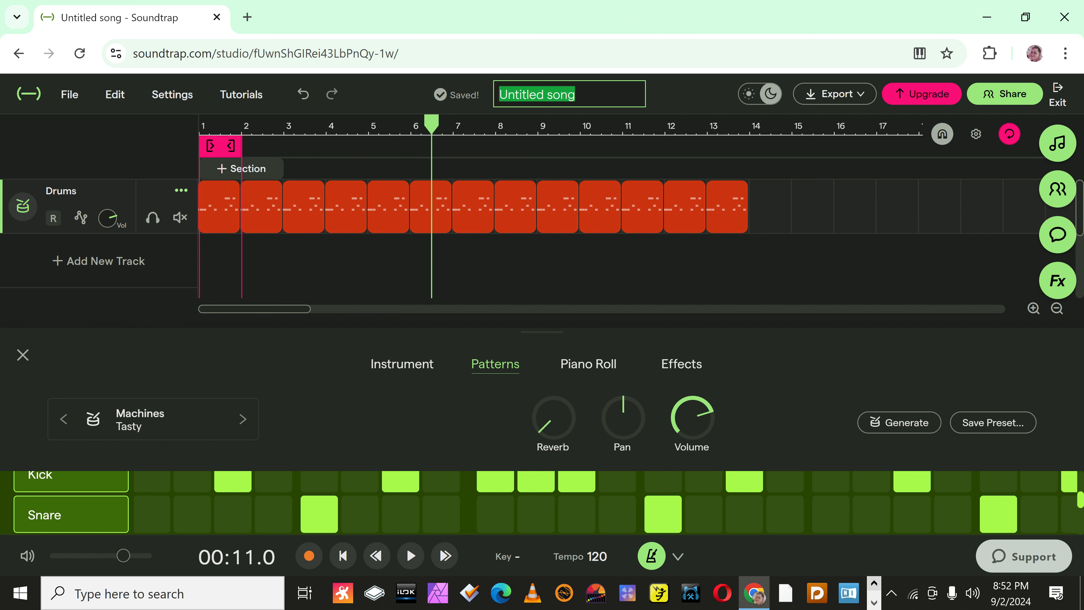
text(20)
text(24)
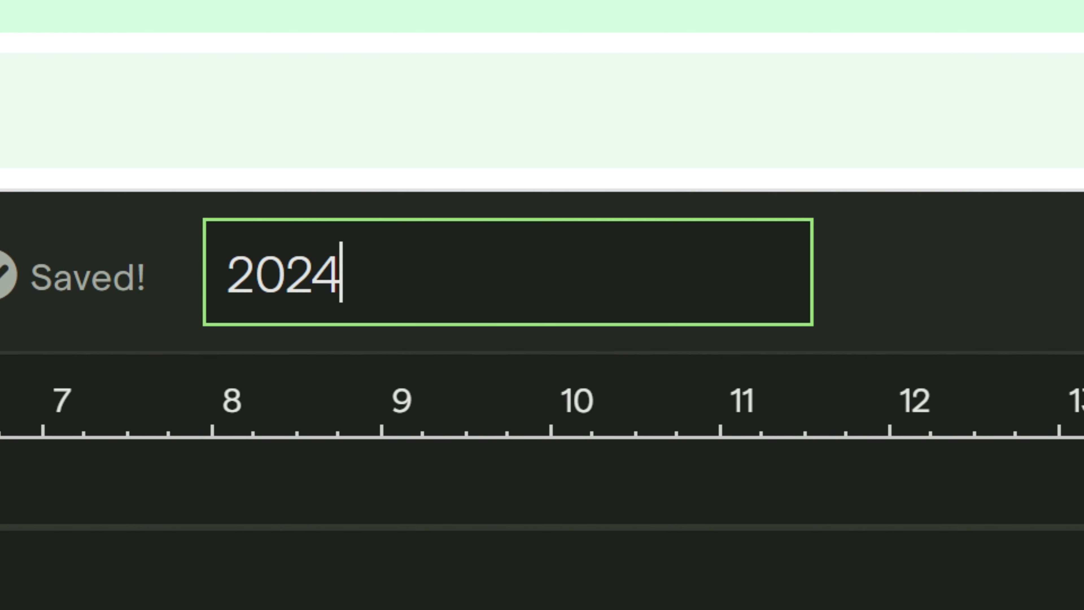
text(09)
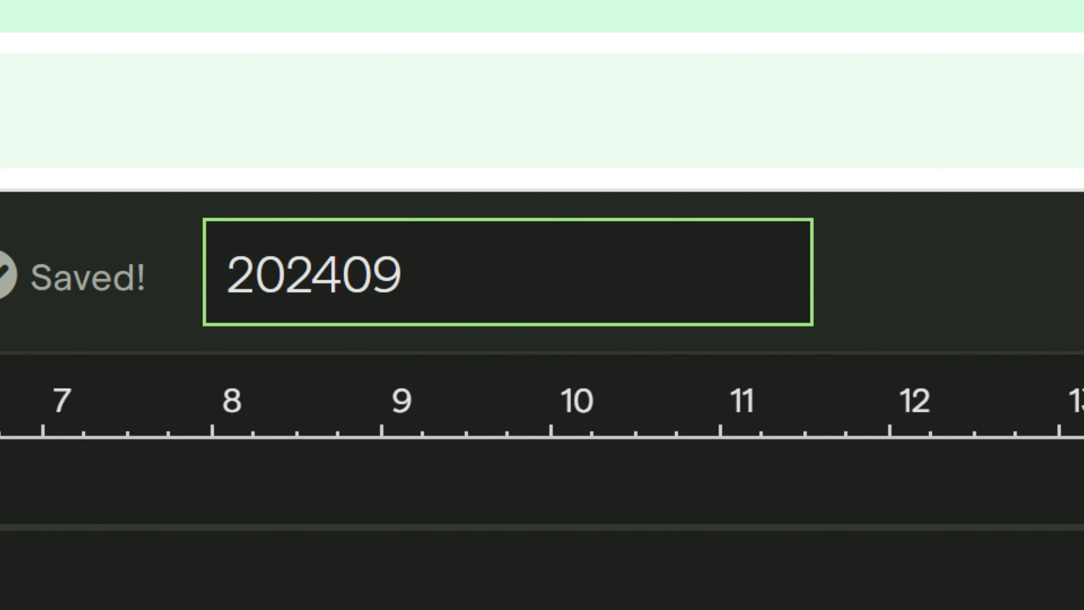
text(023)
key(BackSpace)
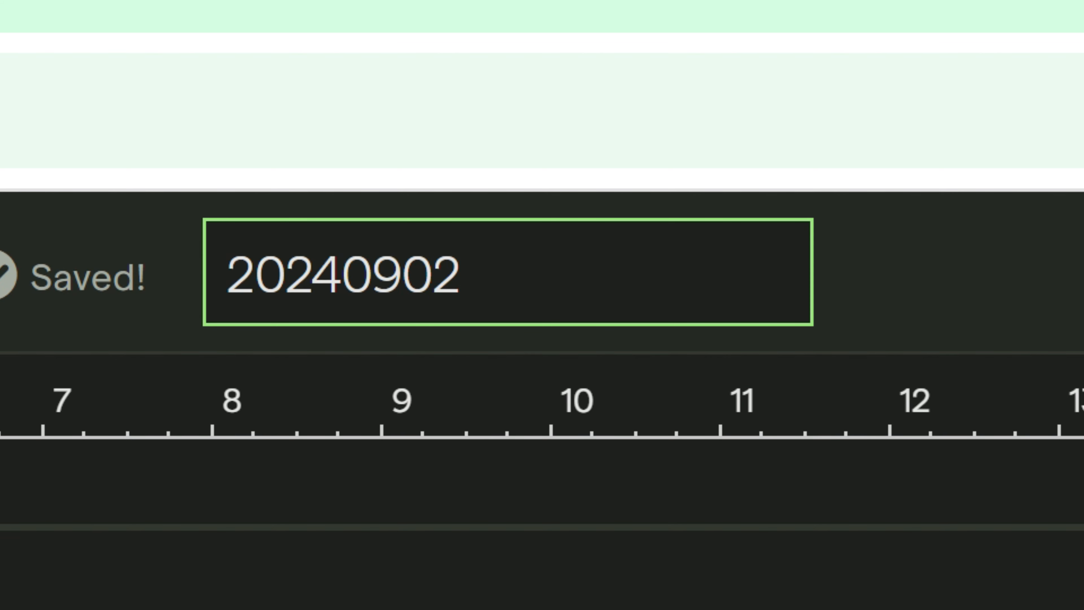
text(_Lucia)
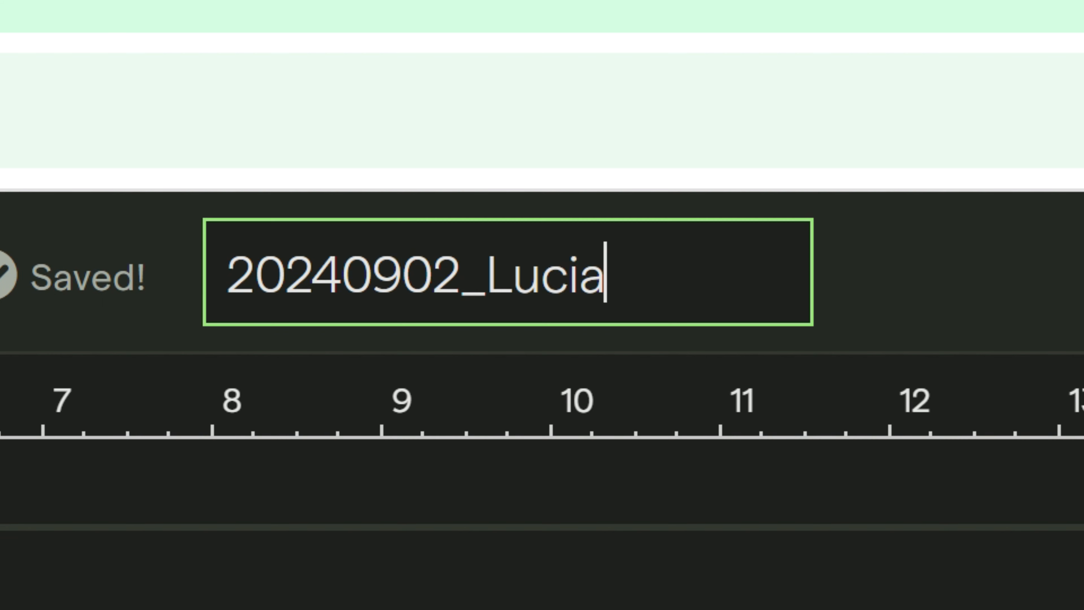
text(_1)
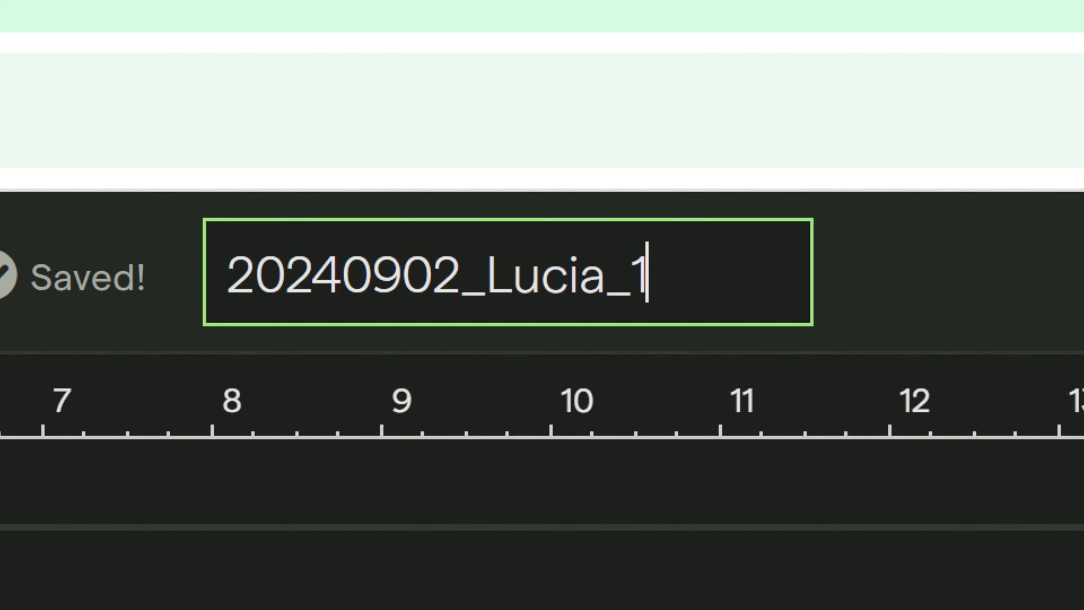
text(.0_)
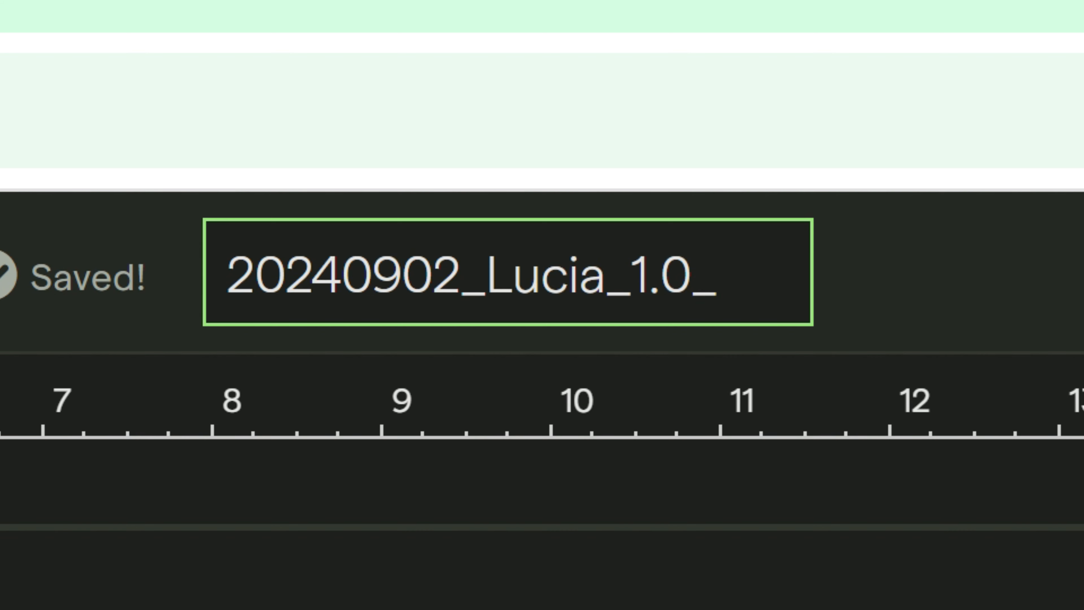
text(Beat)
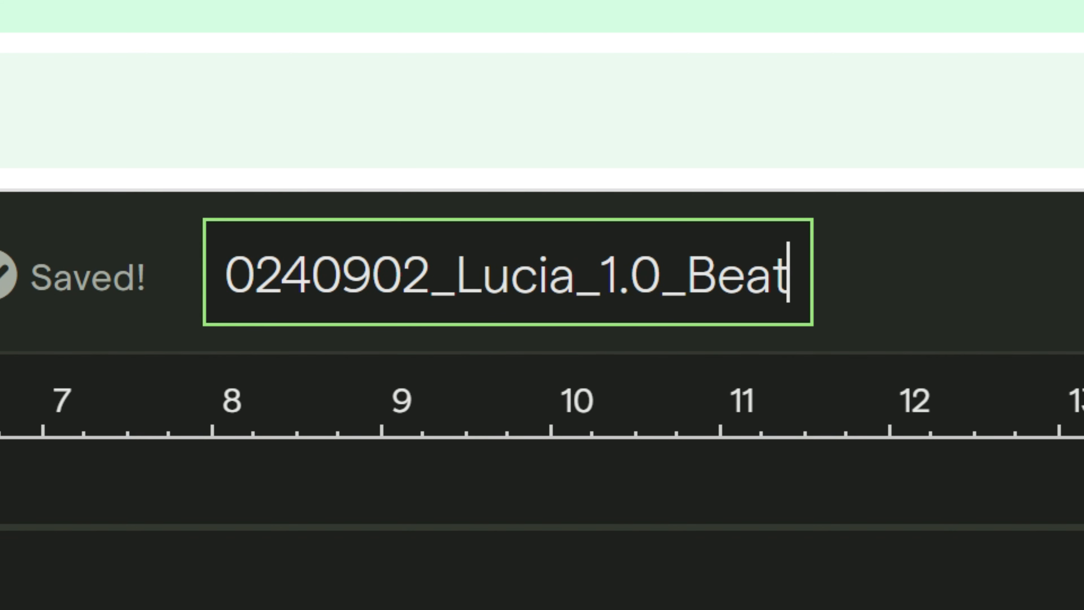
key(Left)
key(Left)
key(Left)
key(Left)
key(Left)
key(Left)
key(Left)
key(Left)
key(Left)
key(Left)
key(Left)
key(Left)
key(Left)
key(Left)
key(Left)
key(Left)
key(Left)
key(Left)
key(Left)
key(Left)
key(Left)
key(Left)
key(Right)
key(Right)
key(Right)
key(Right)
key(Right)
key(Right)
key(Right)
key(Right)
key(Right)
key(Right)
key(Right)
key(Right)
key(Right)
key(Right)
key(Right)
key(Right)
key(Right)
key(Left)
key(Right)
key(Right)
key(Right)
key(Right)
key(Right)
key(Right)
key(Return)
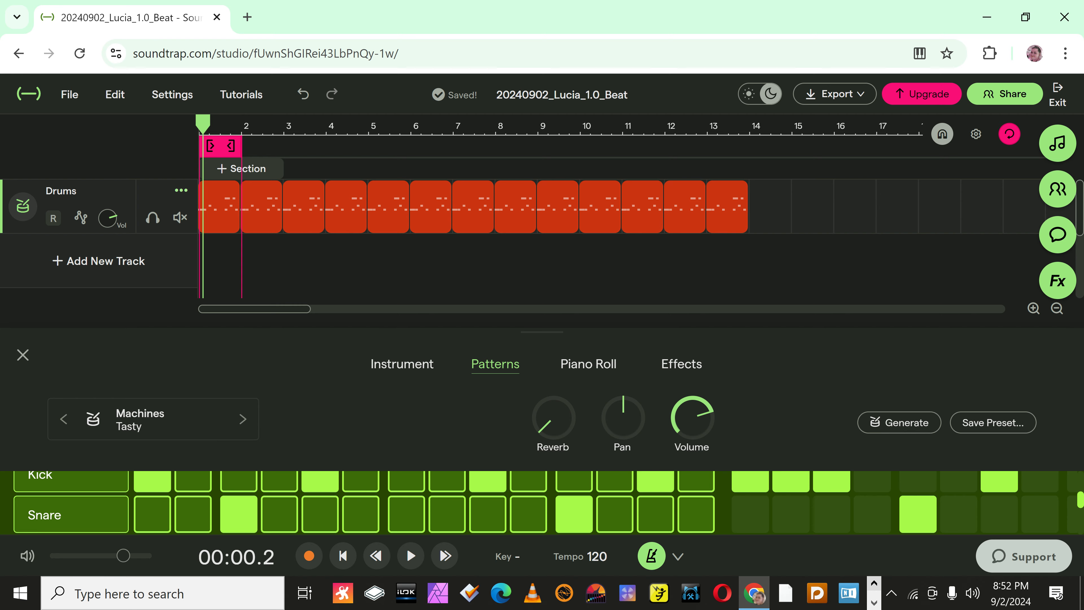
Add a new Bass & 808 track to the song below Drums.
click(380, 288)
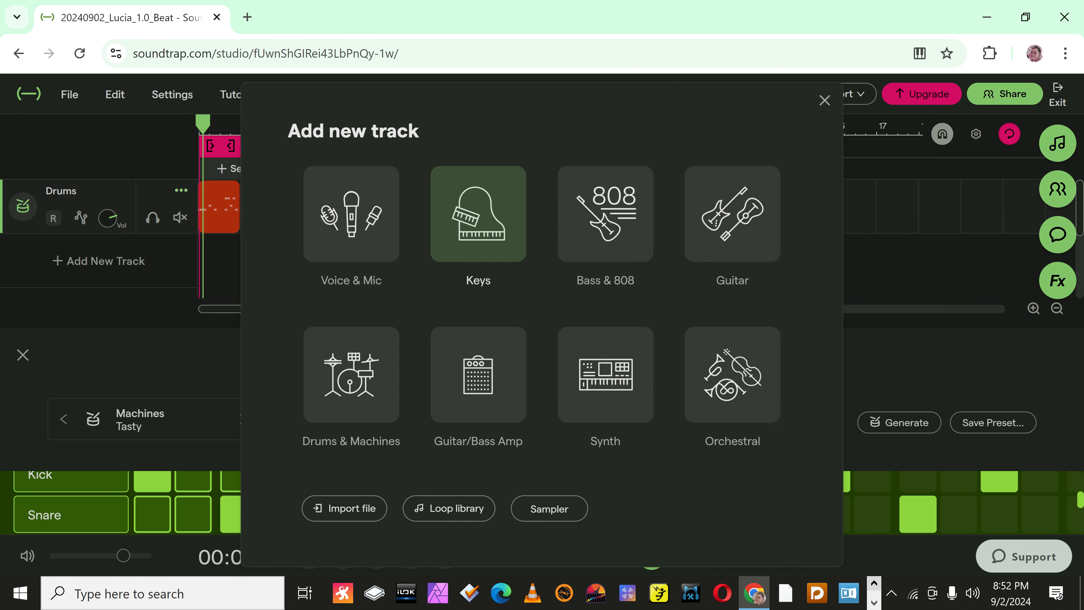
click(610, 188)
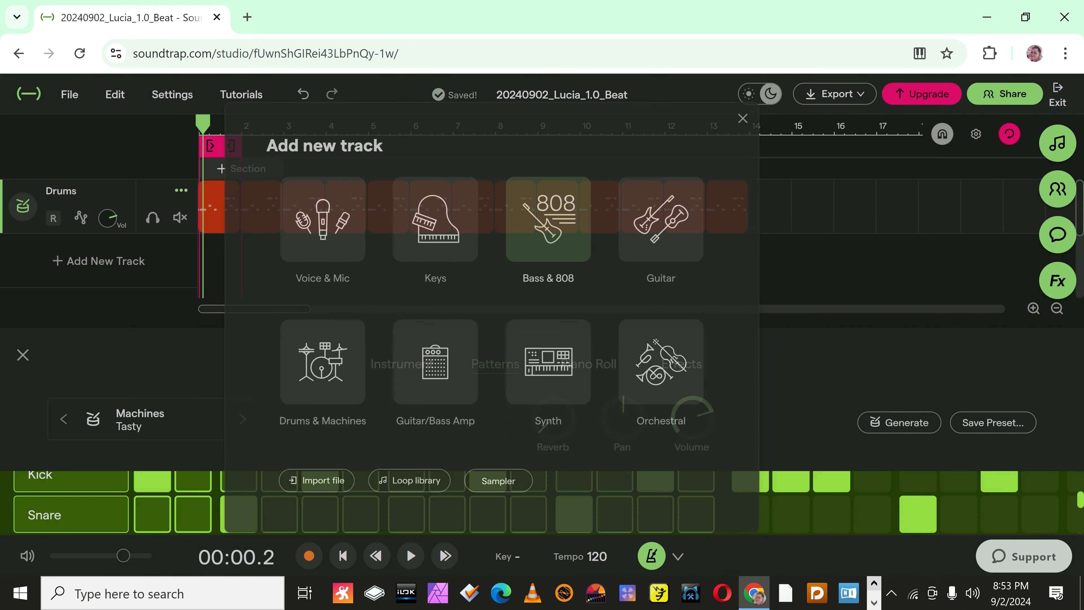
Rehearse a bass riff built mainly on E♭, F♯ and A♭ with the Brixton Bass instrument, without recording.
key(g)
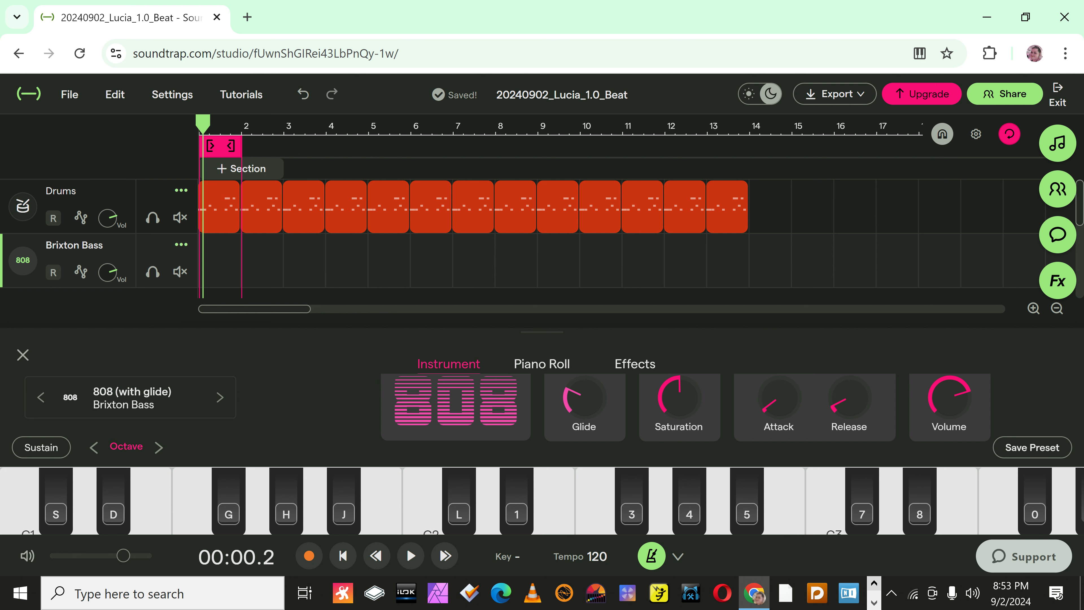
key(d)
key(d)
key(g)
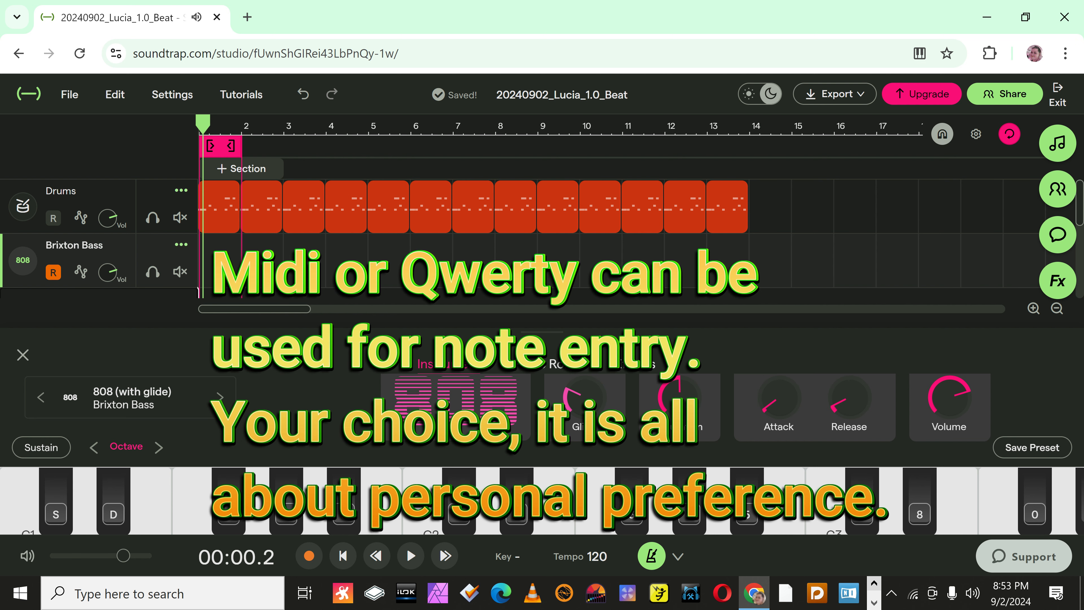
key(g)
key(d)
key(d)
key(d)
key(d)
key(g)
key(d)
key(d)
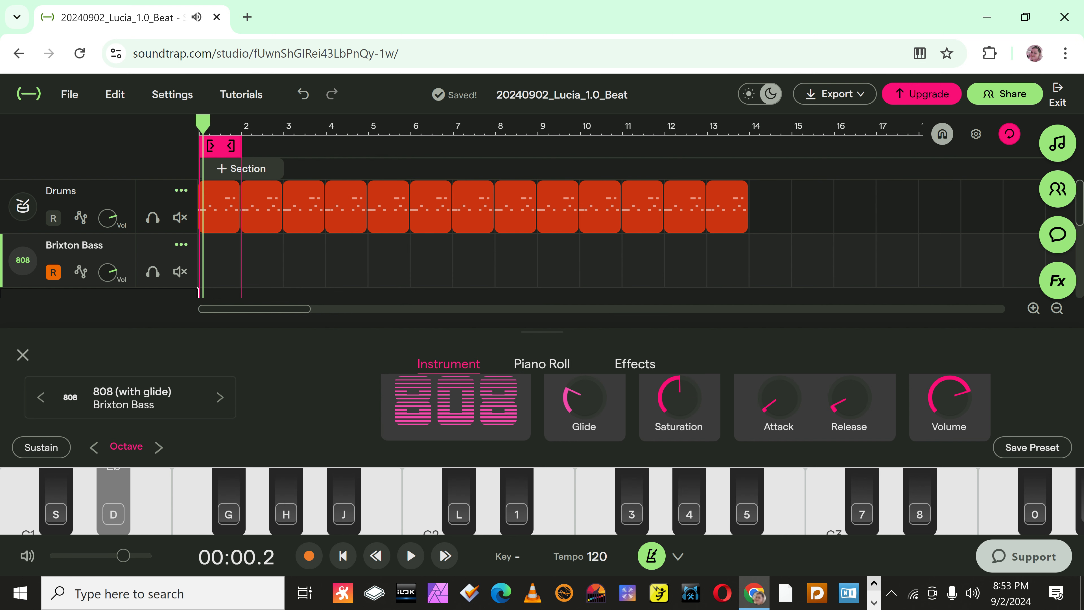
key(d)
key(g)
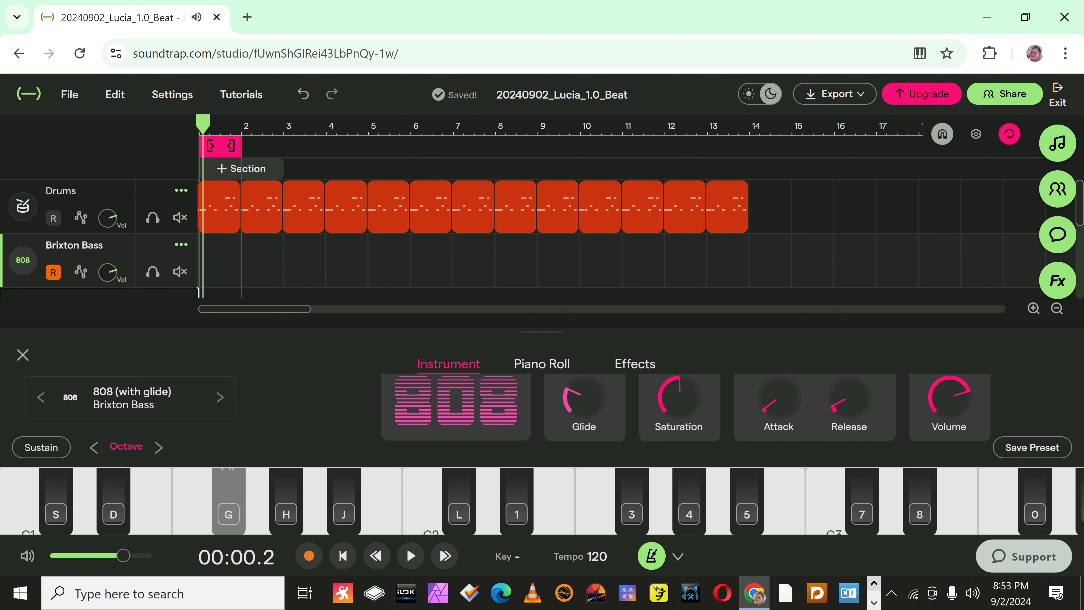
key(h)
key(d)
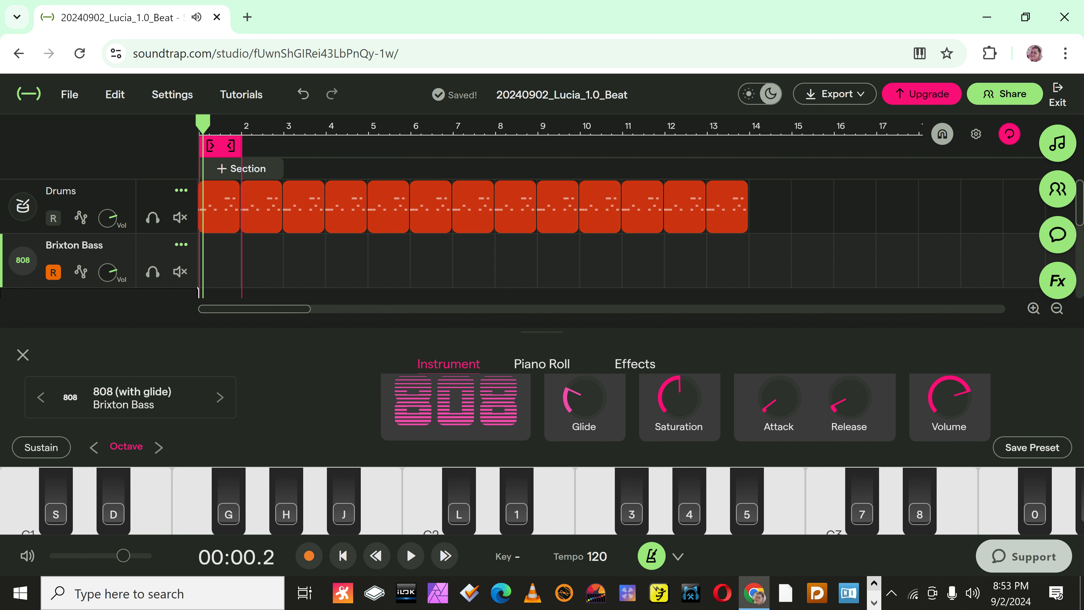
key(s)
key(d)
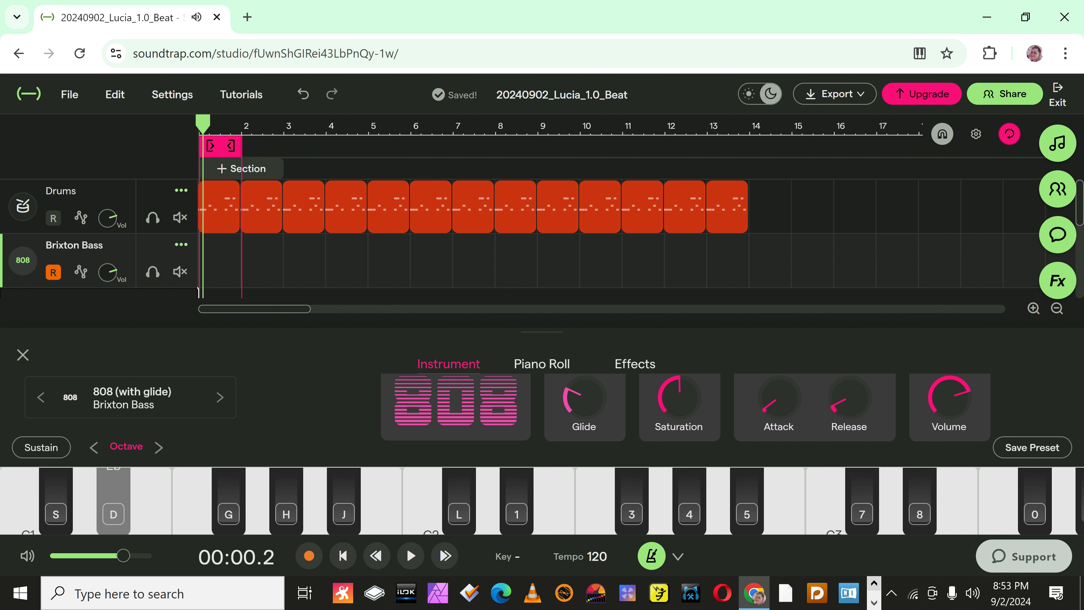
key(d)
key(d)
key(g)
key(h)
key(d)
key(d)
key(h)
key(g)
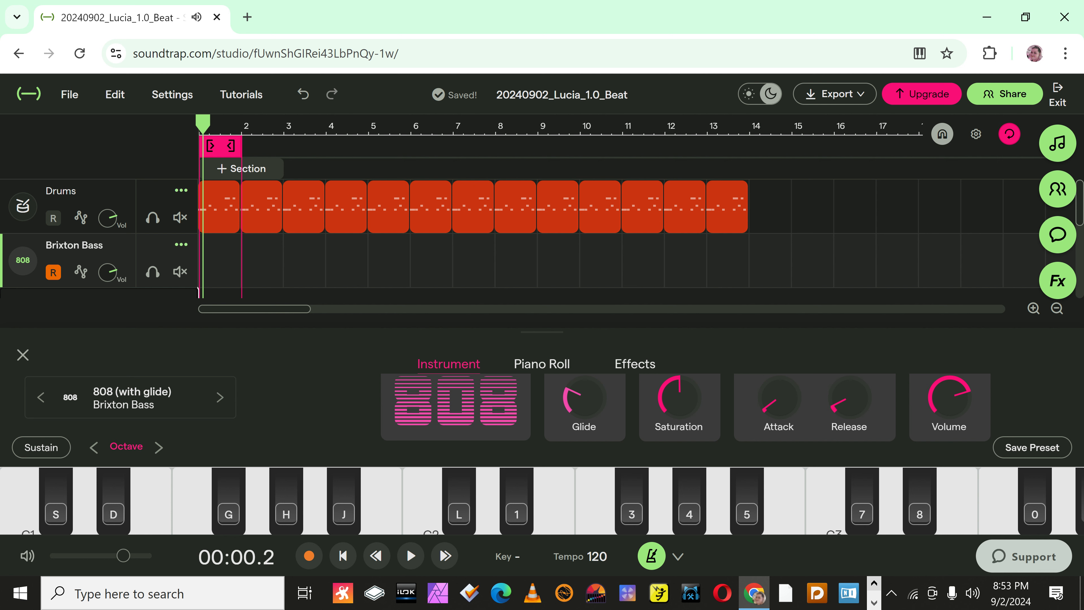
Return the playhead to the start of the song and turn off loop playback.
key(Return)
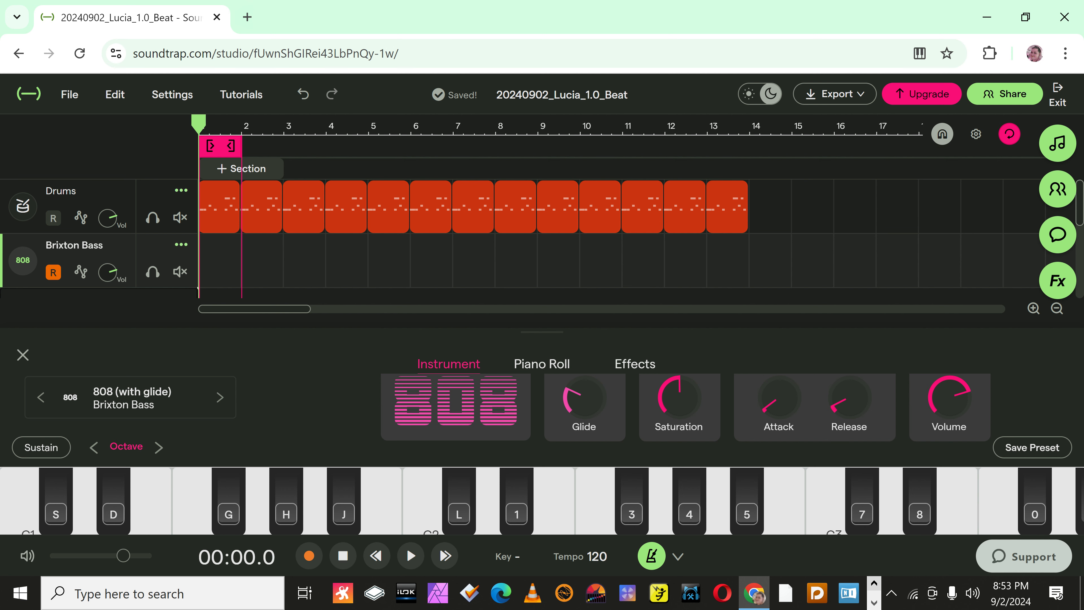
key(l)
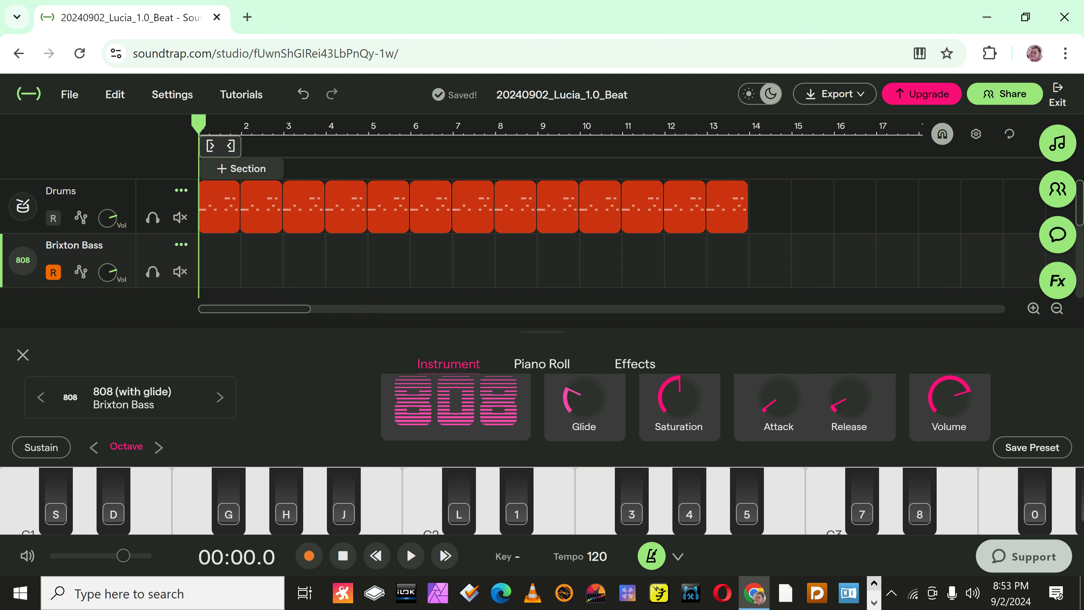
key(l)
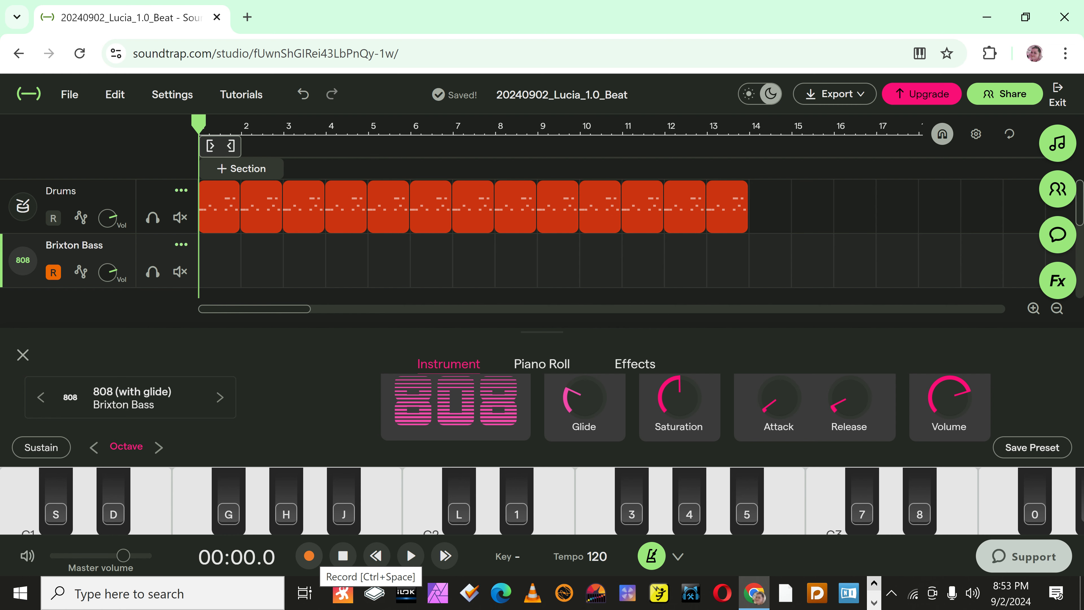
Record the E♭, F♯ and A♭ riff on the Brixton Bass track over bars 9 to 12 and stop recording.
key(ctrl+space)
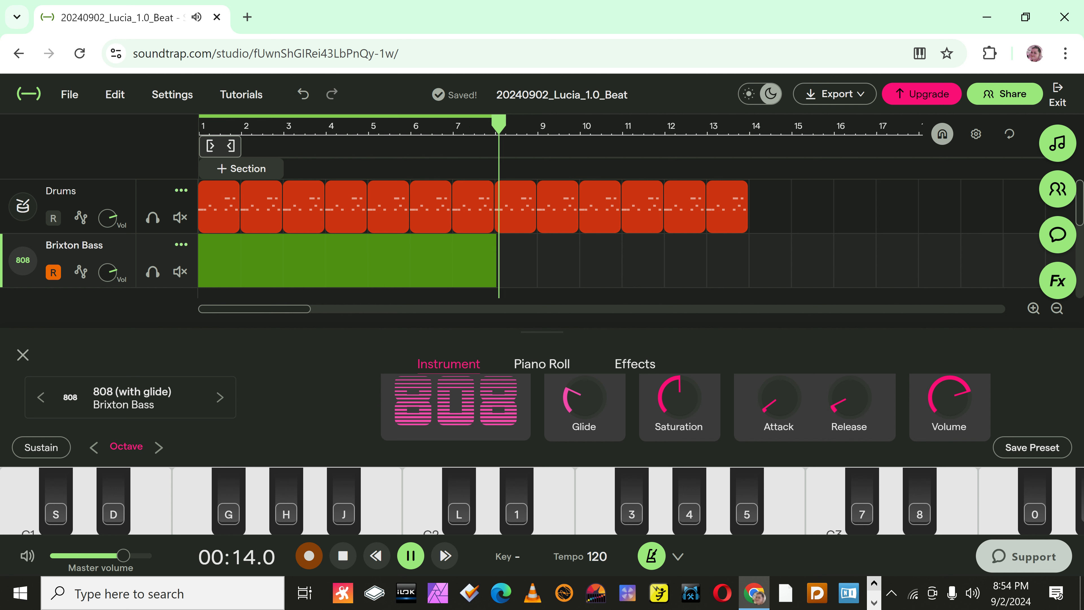
key(d)
key(d)
key(g)
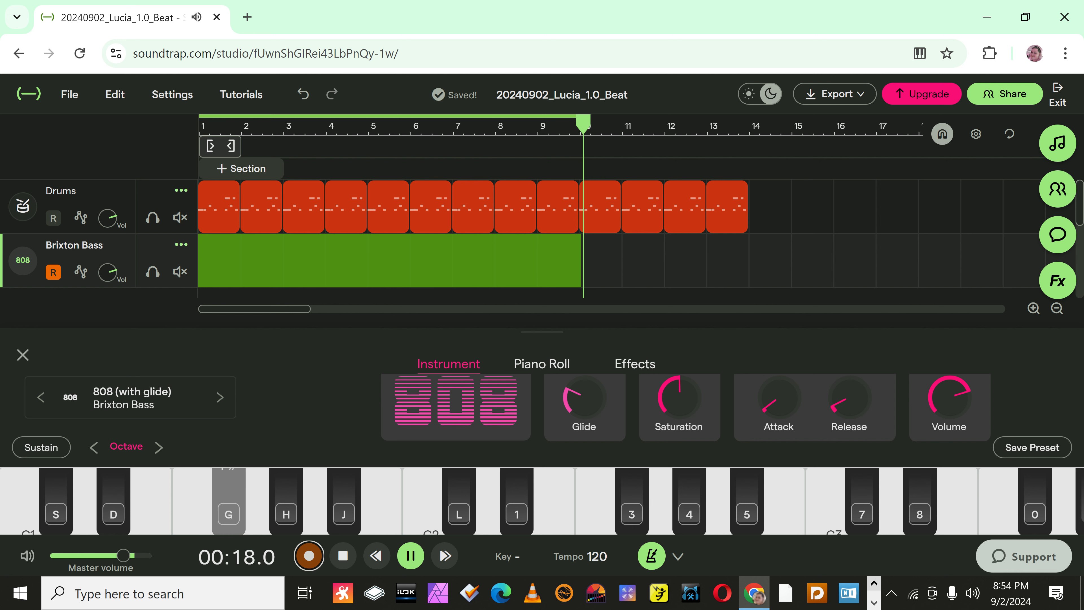
key(h)
key(d)
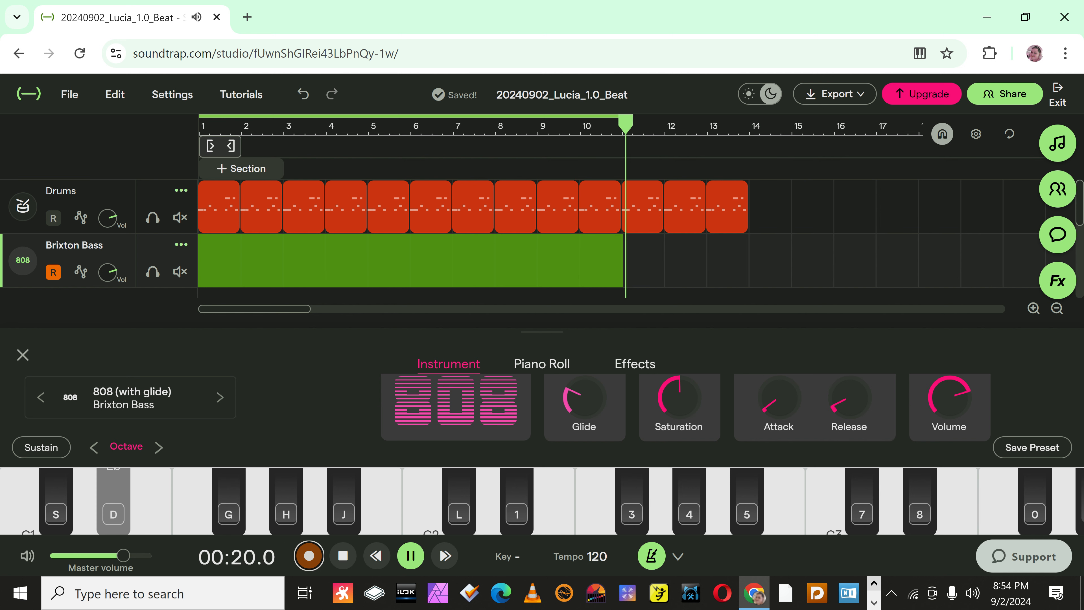
key(d)
key(h)
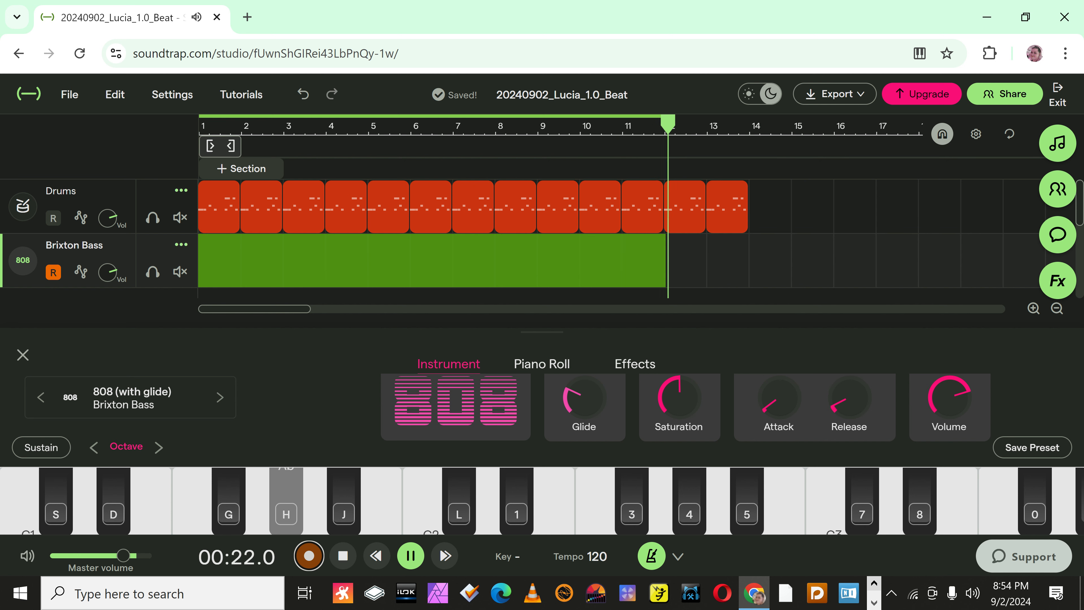
key(g)
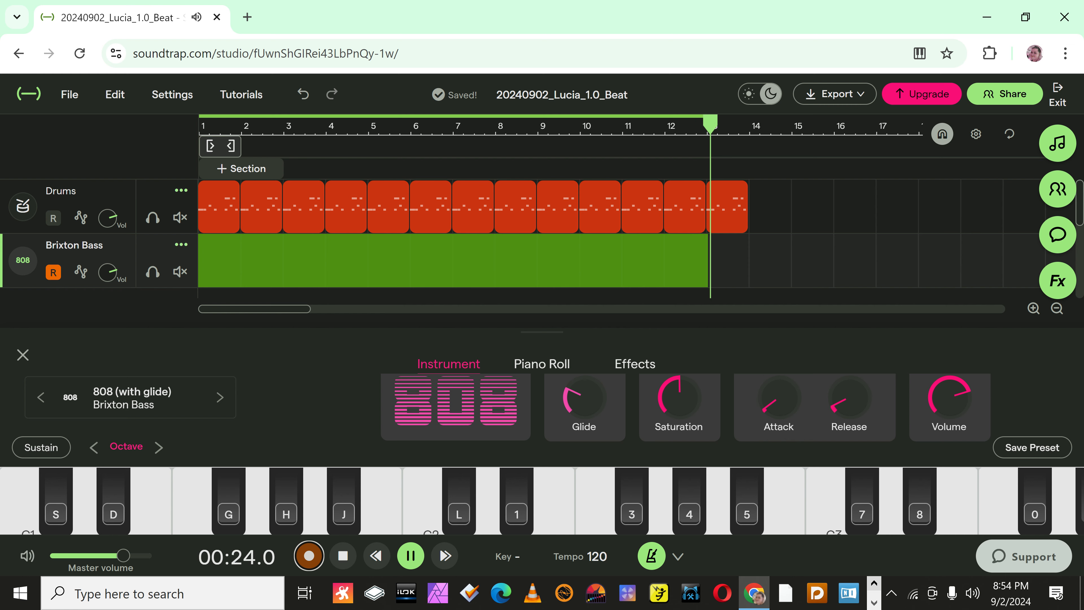
key(space)
key(n)
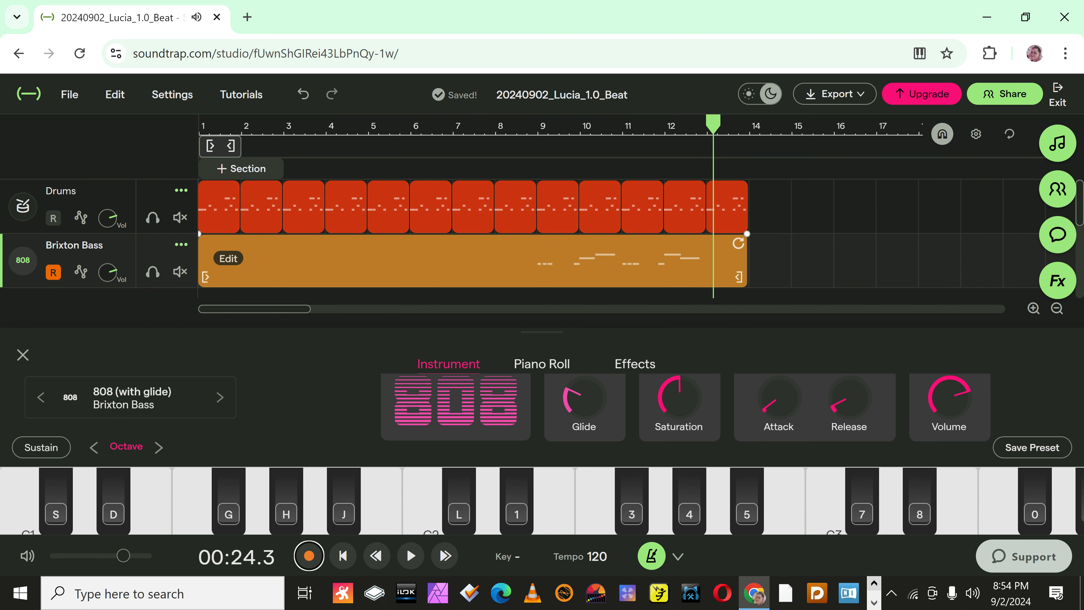
Quantize the recorded Brixton Bass region to 1/16.
right_click(230, 257)
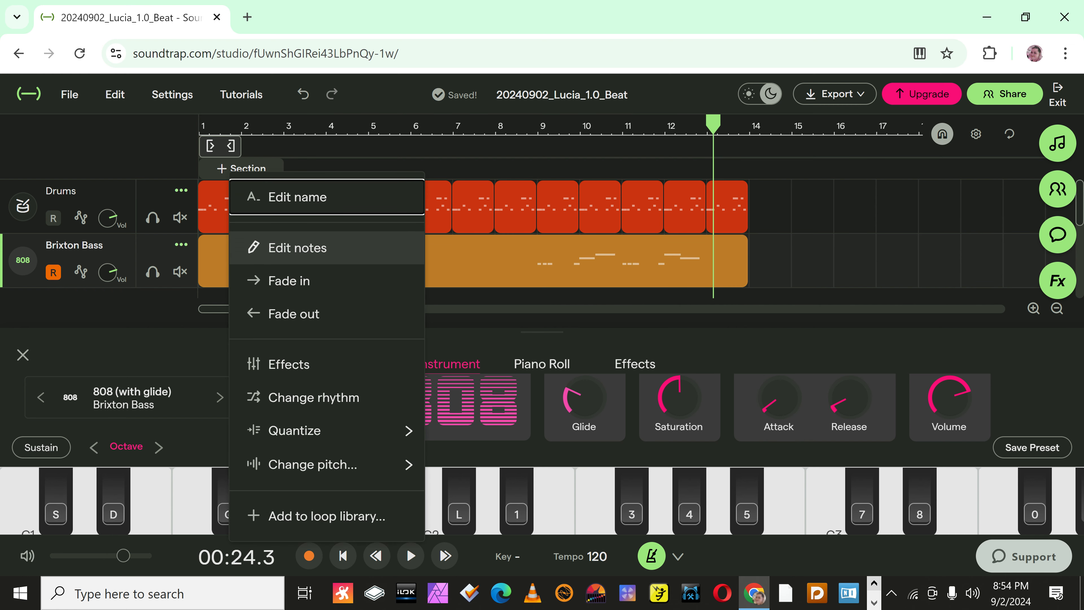
mouse_move(324, 430)
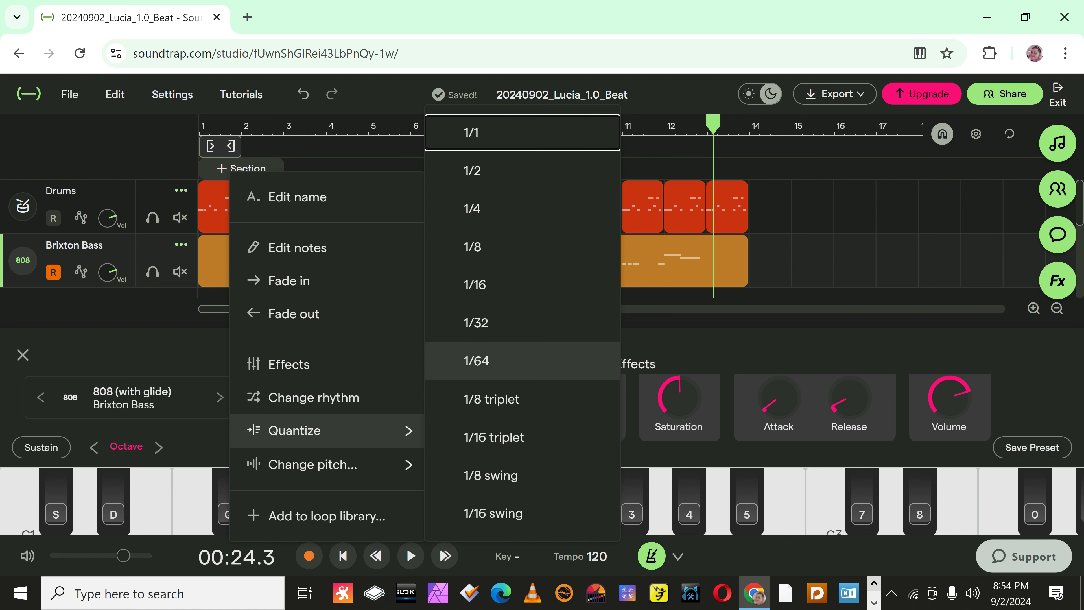
click(474, 284)
Trim the bass region to the four bars from 9 through 12 and move it to the start of bar 1.
drag(206, 277, 545, 277)
mouse_move(544, 277)
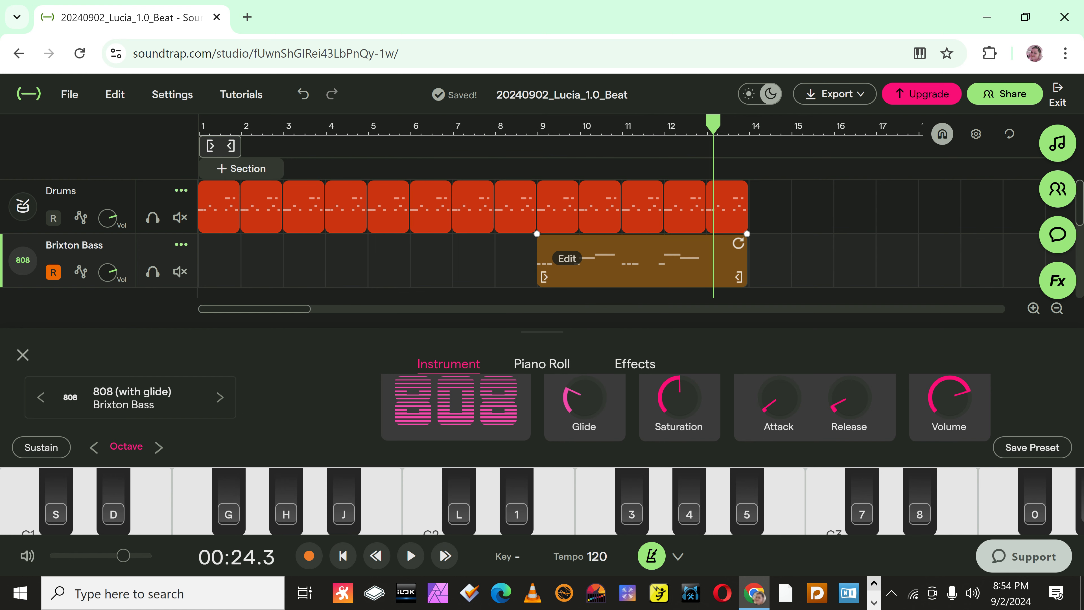
mouse_move(713, 124)
mouse_down()
mouse_move(697, 124)
mouse_move(707, 124)
mouse_up()
mouse_move(738, 241)
drag(738, 276, 706, 276)
drag(619, 269, 280, 269)
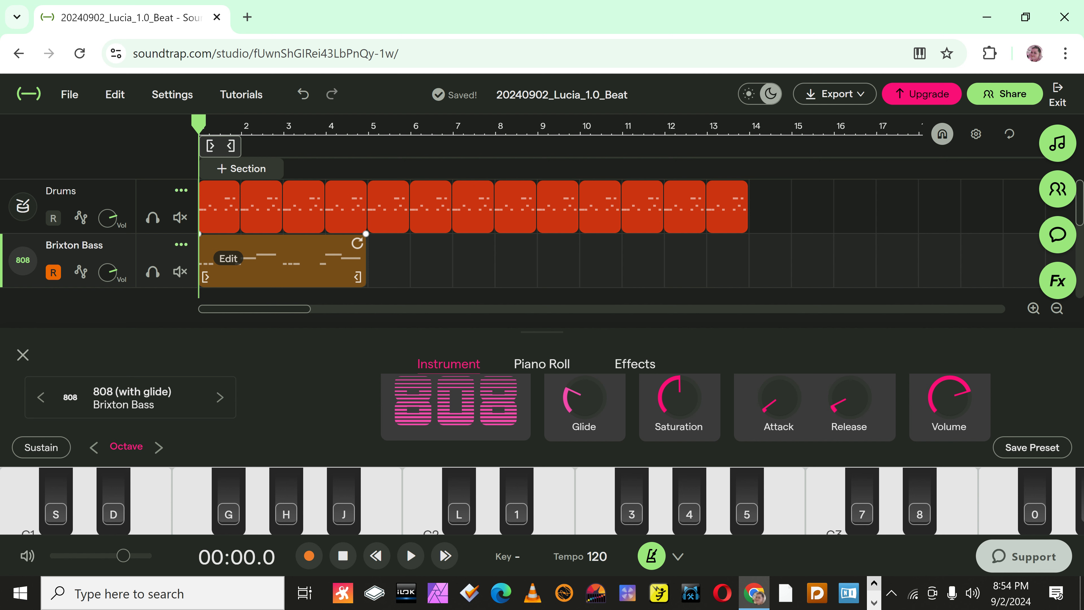
Duplicate the four-bar bass region twice so copies fill bars 5 to 8 and 9 to 12.
drag(366, 234, 536, 233)
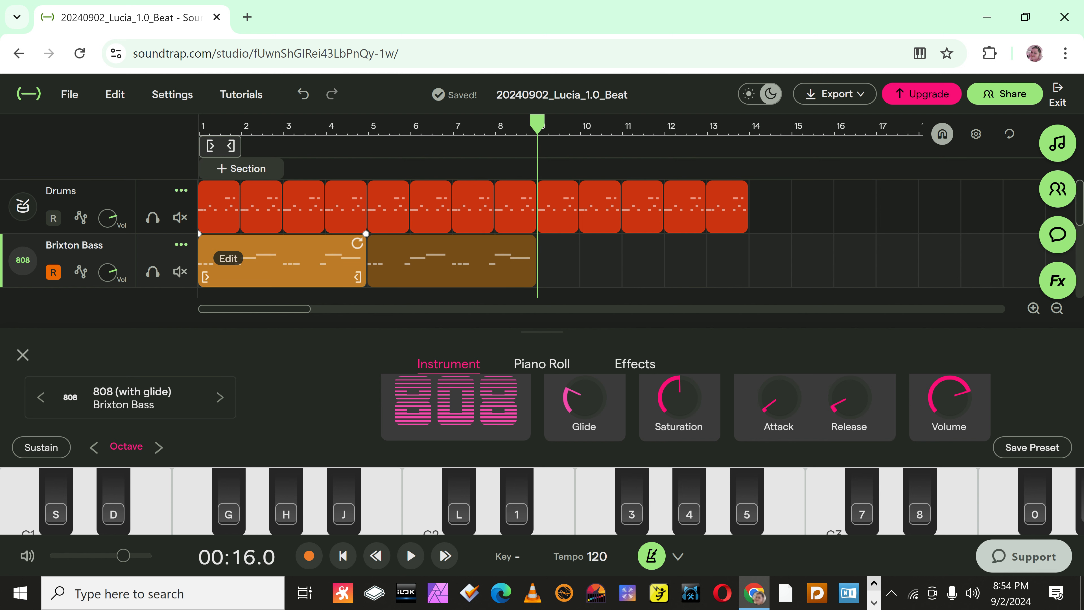
drag(536, 234, 706, 234)
key(End)
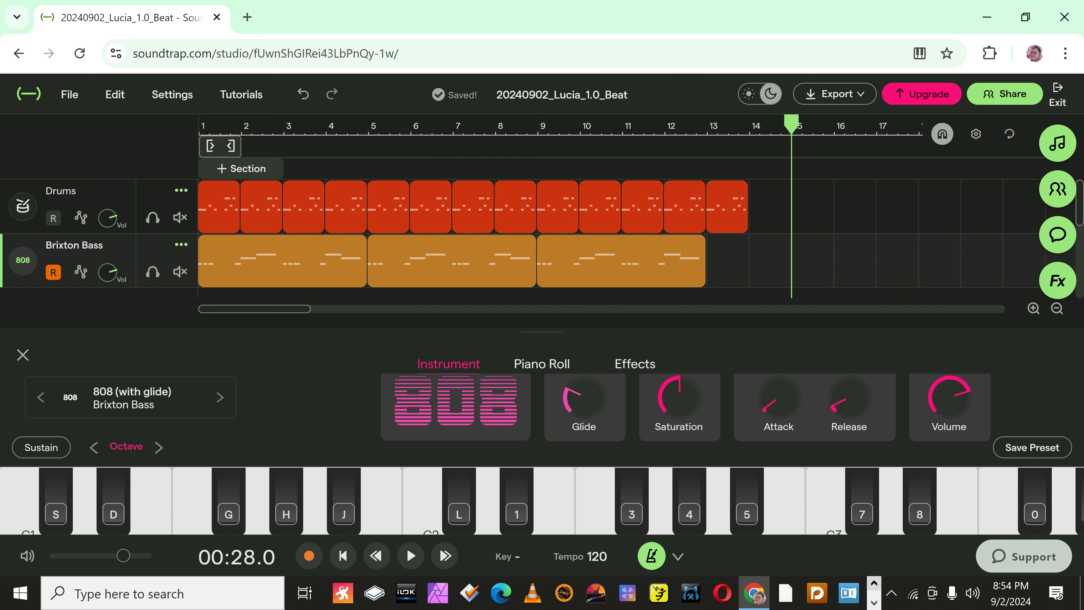
Play the drums and bass arrangement from the beginning of the song.
key(Home)
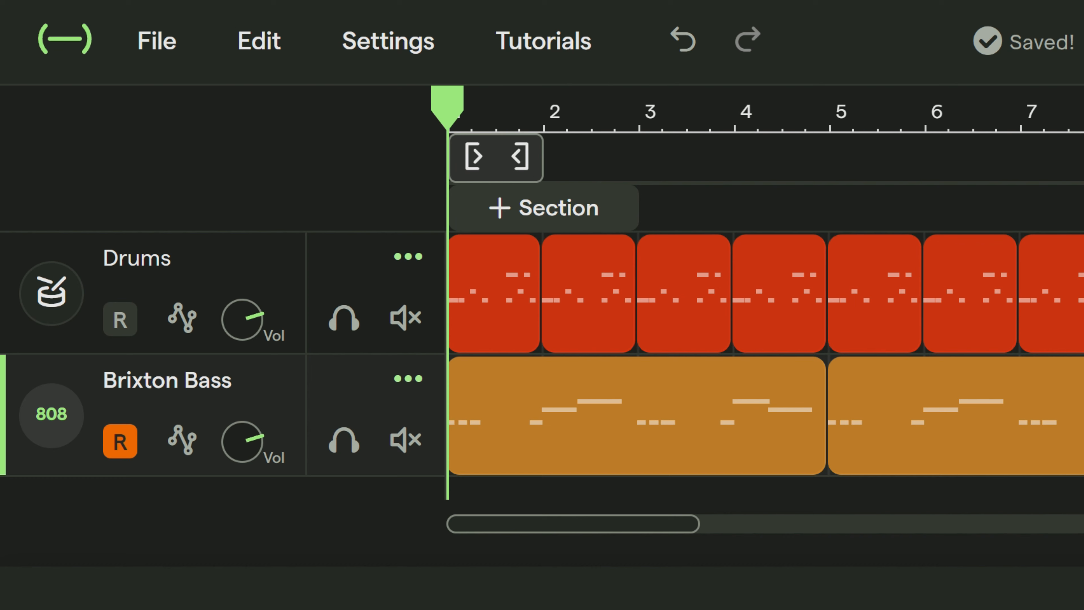
key(space)
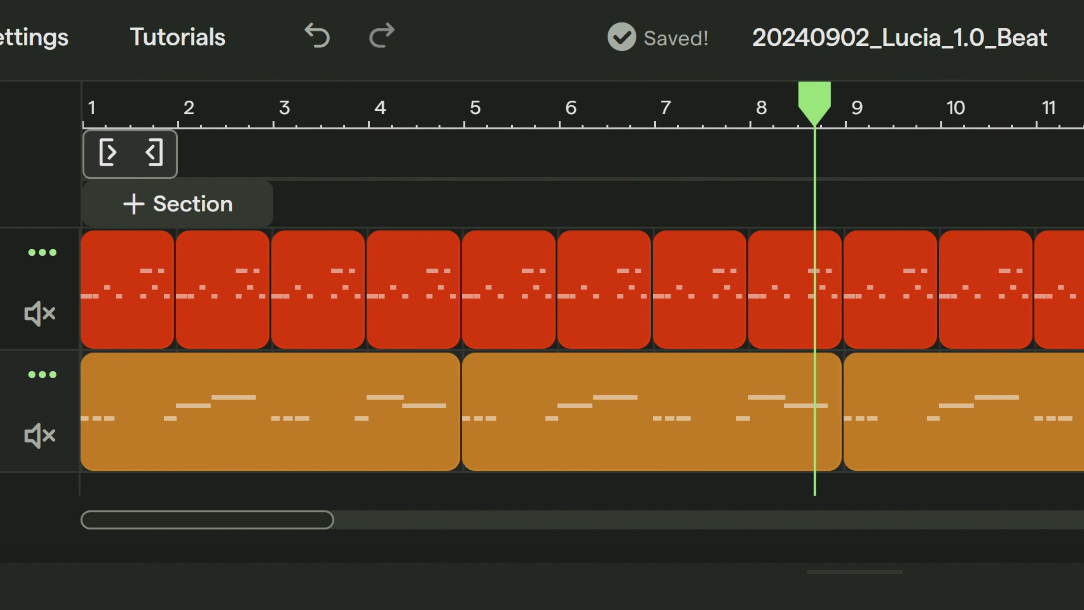
Stop playback and remove the extra drum region in bar 13 so the drums end with the bass.
key(space)
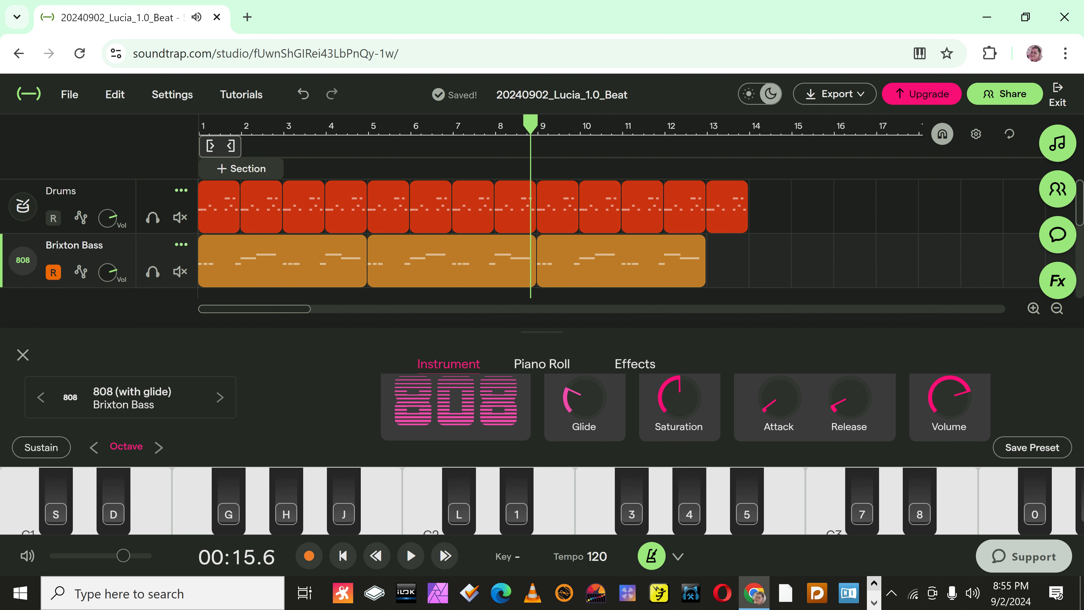
drag(741, 188, 781, 188)
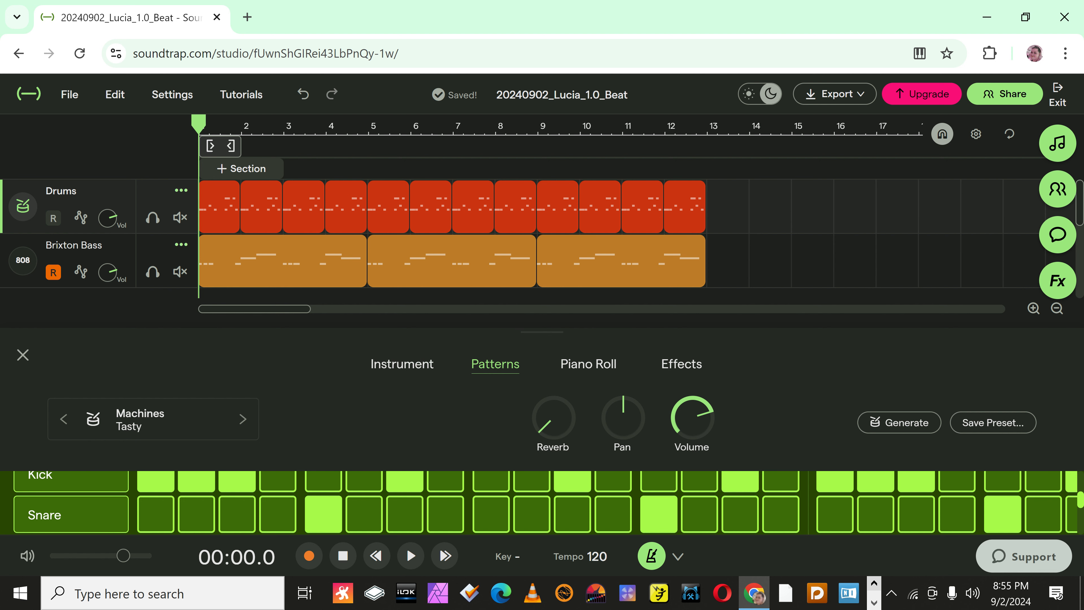
Add a new Synth track below the Brixton Bass track.
scroll(452, 233, down, 1)
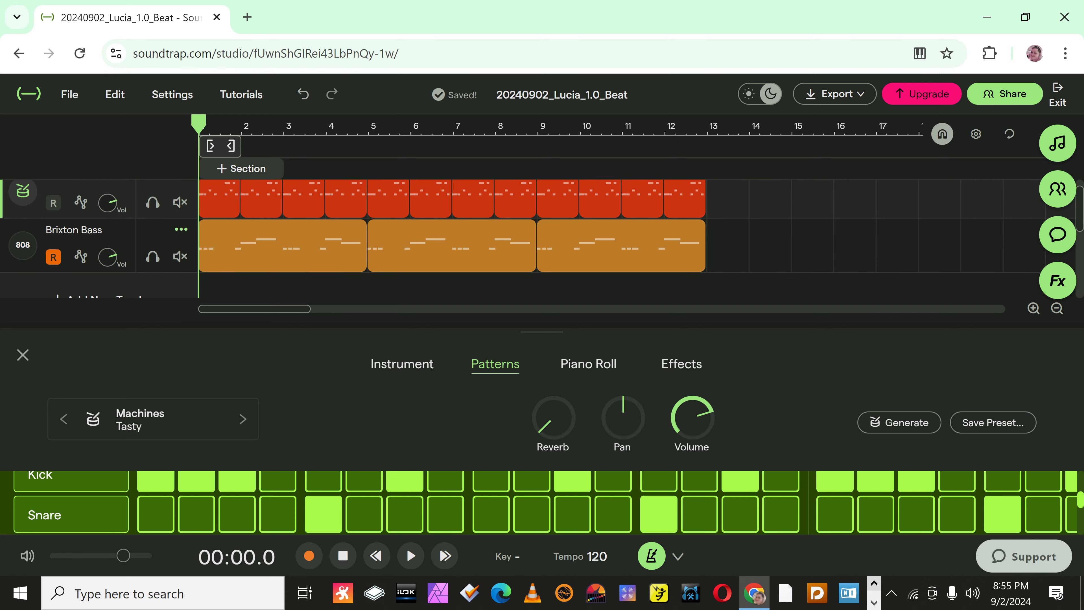
click(98, 296)
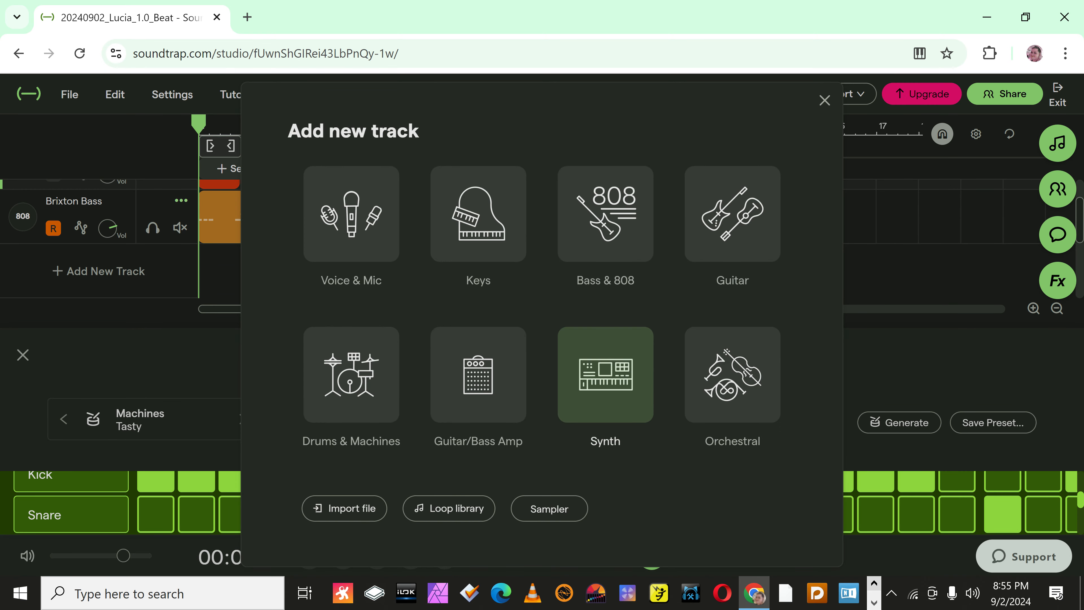
click(605, 374)
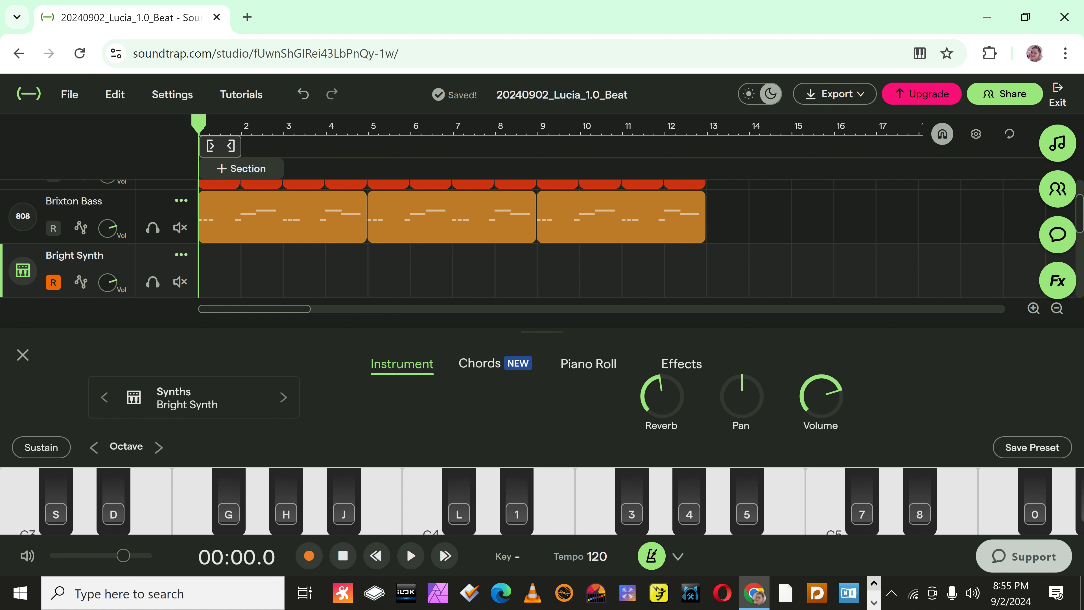
Browse the synth instrument presets and load Meow Lead from the Leads category on the new track.
click(1057, 308)
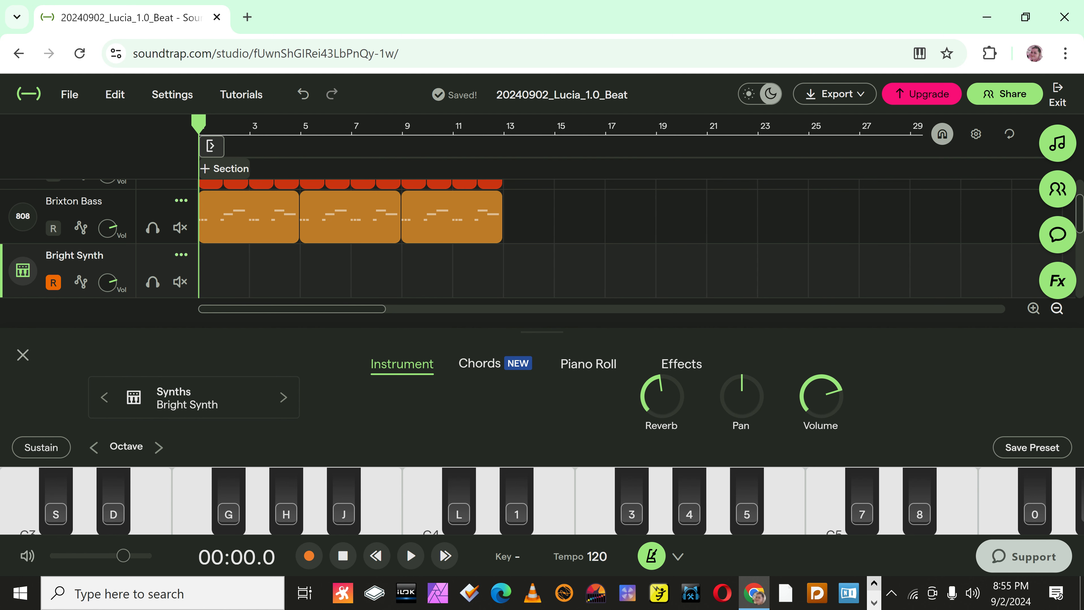
scroll(821, 270, down, 1)
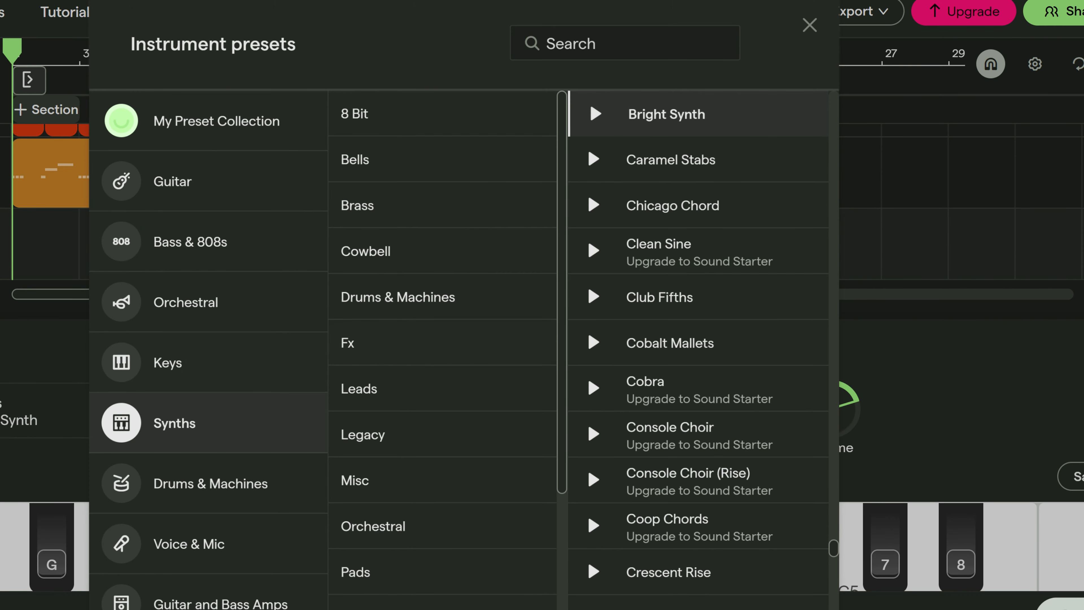
click(356, 113)
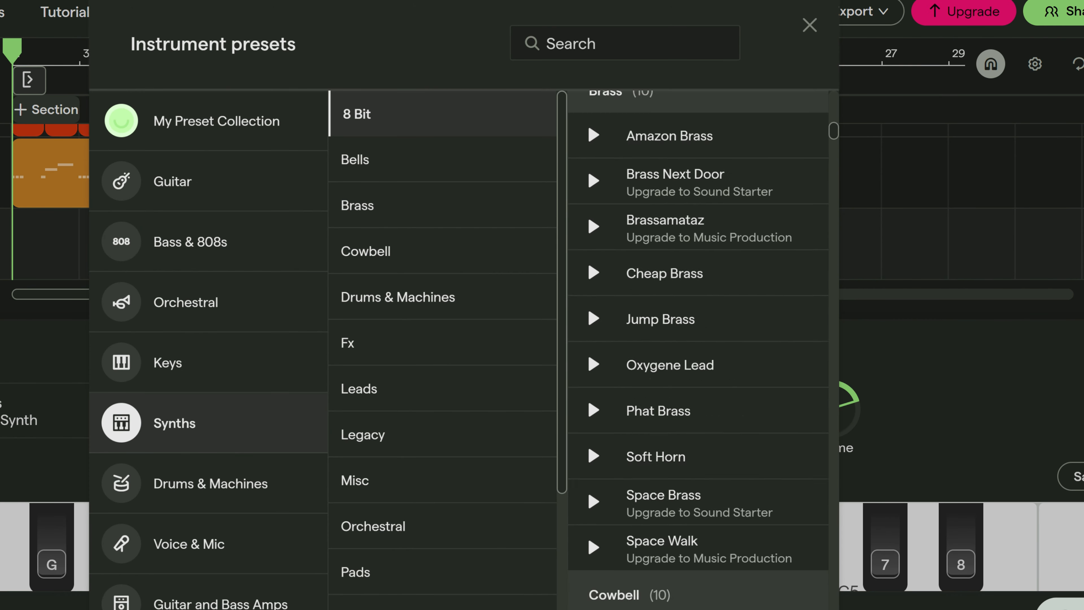
scroll(698, 342, down, 10)
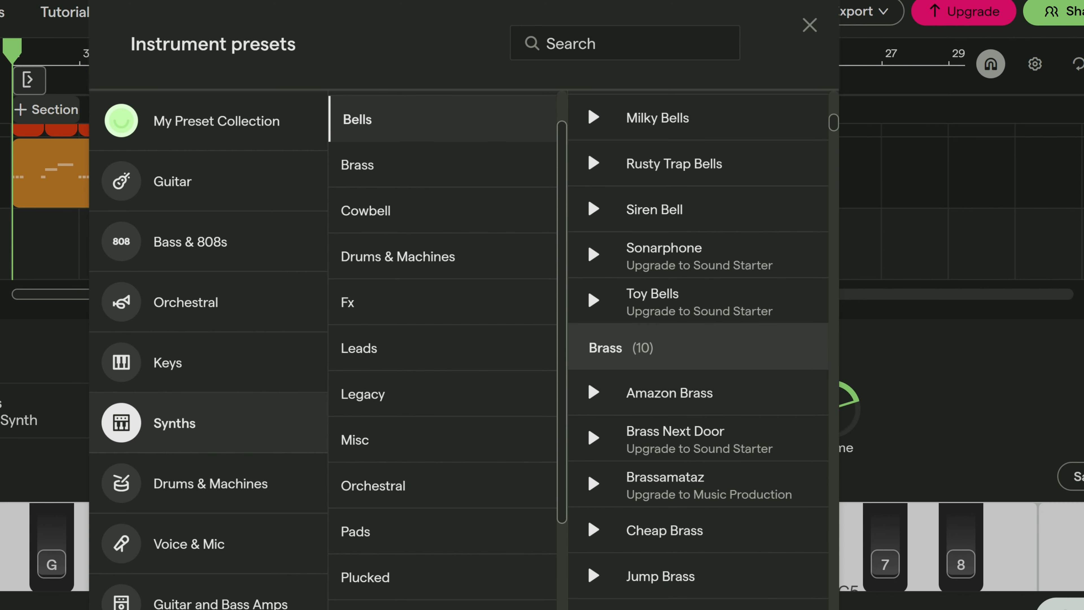
scroll(698, 342, down, 15)
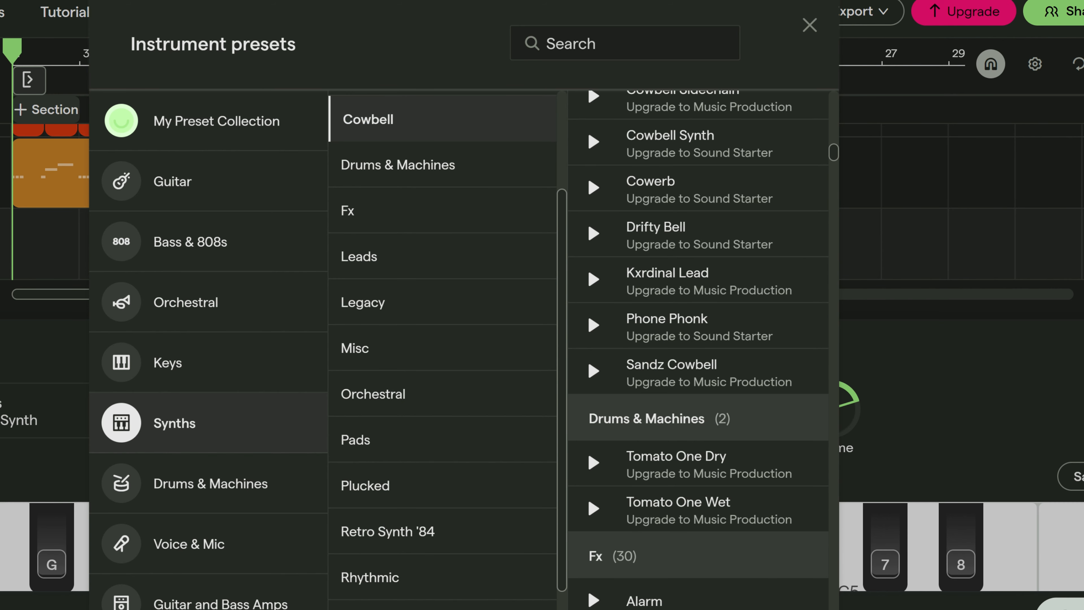
scroll(698, 342, down, 5)
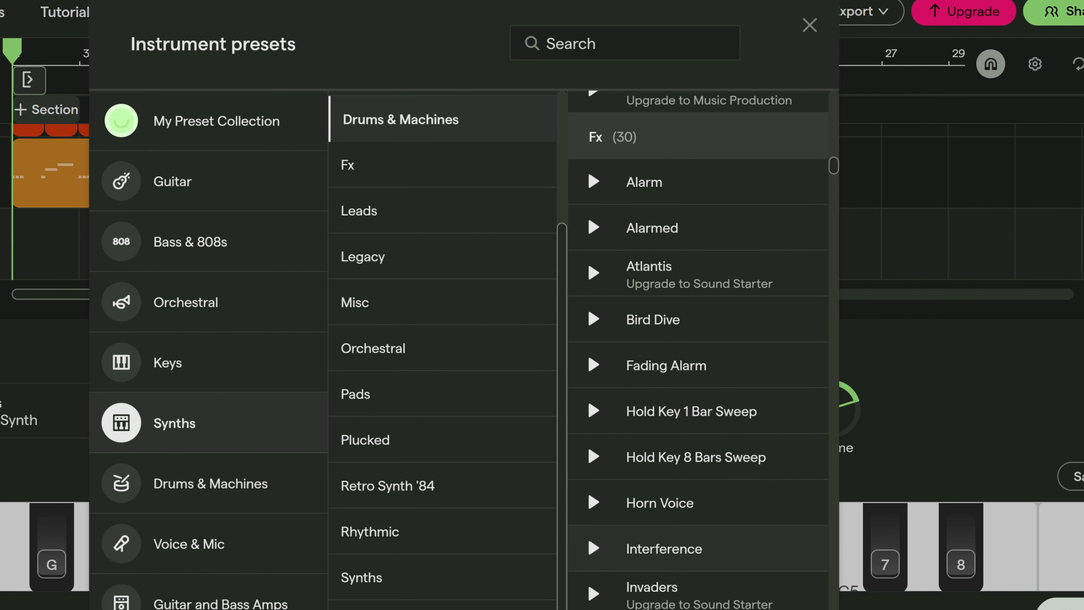
scroll(698, 342, down, 10)
scroll(698, 341, down, 5)
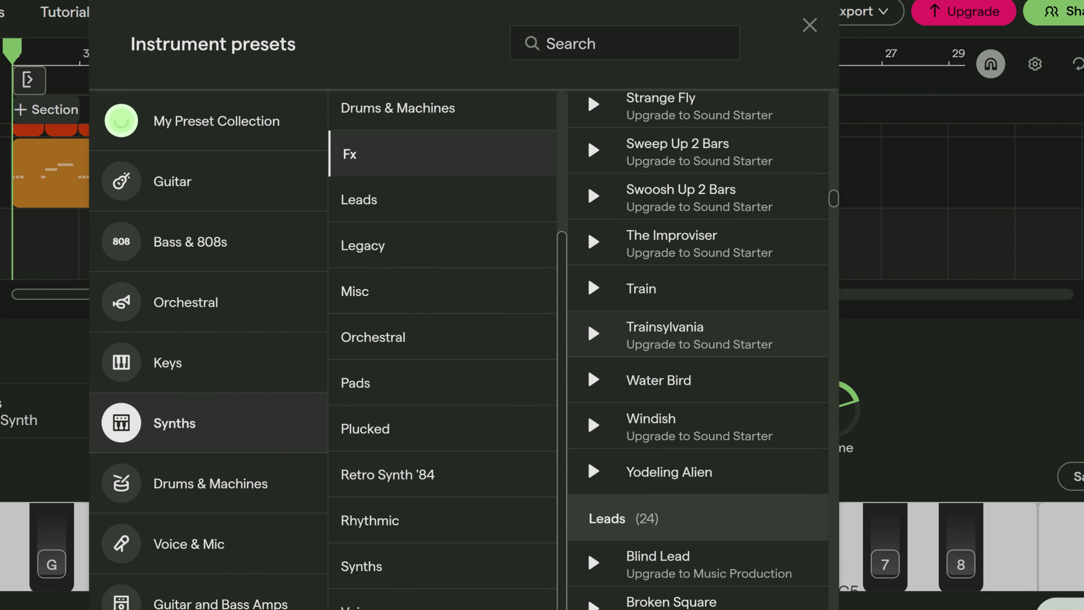
scroll(698, 342, down, 10)
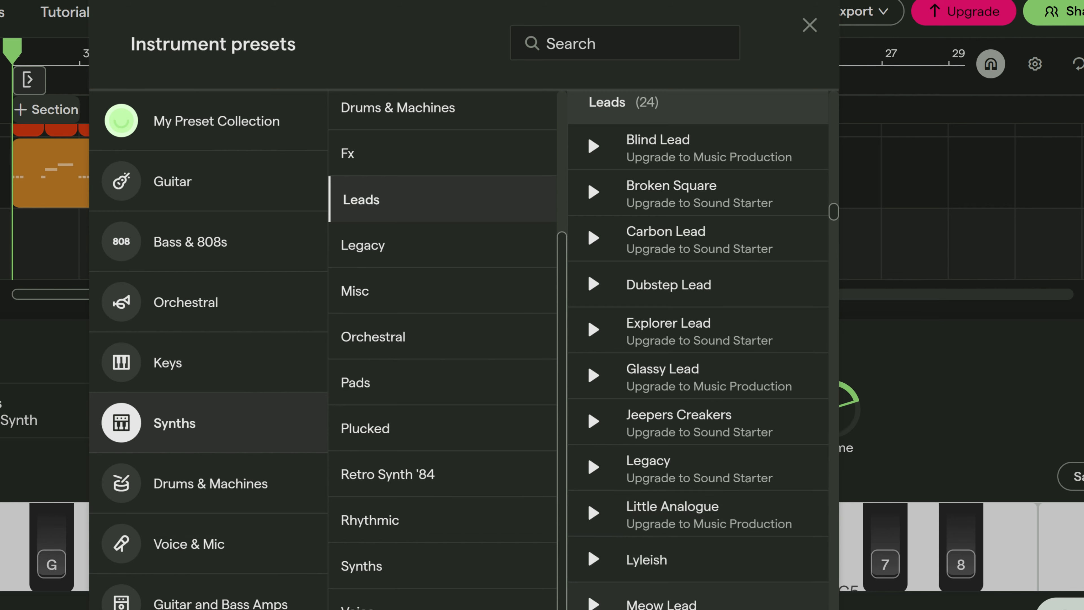
scroll(698, 397, down, 5)
click(661, 397)
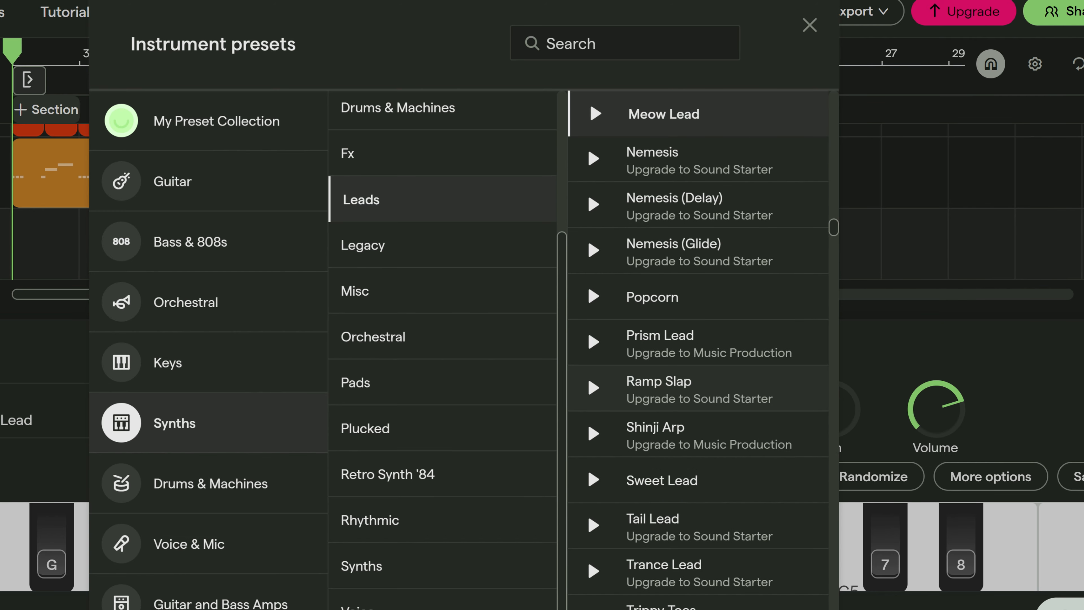
key(Escape)
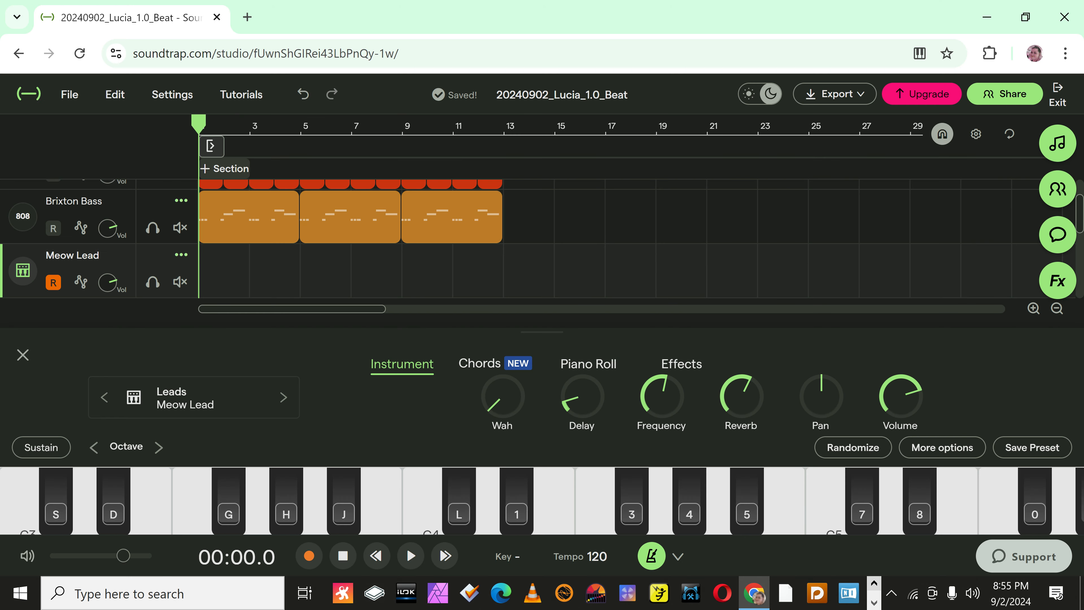
Audition the Meow Lead sound by playing a few notes on the keyboard.
key(m)
key(w)
key(l)
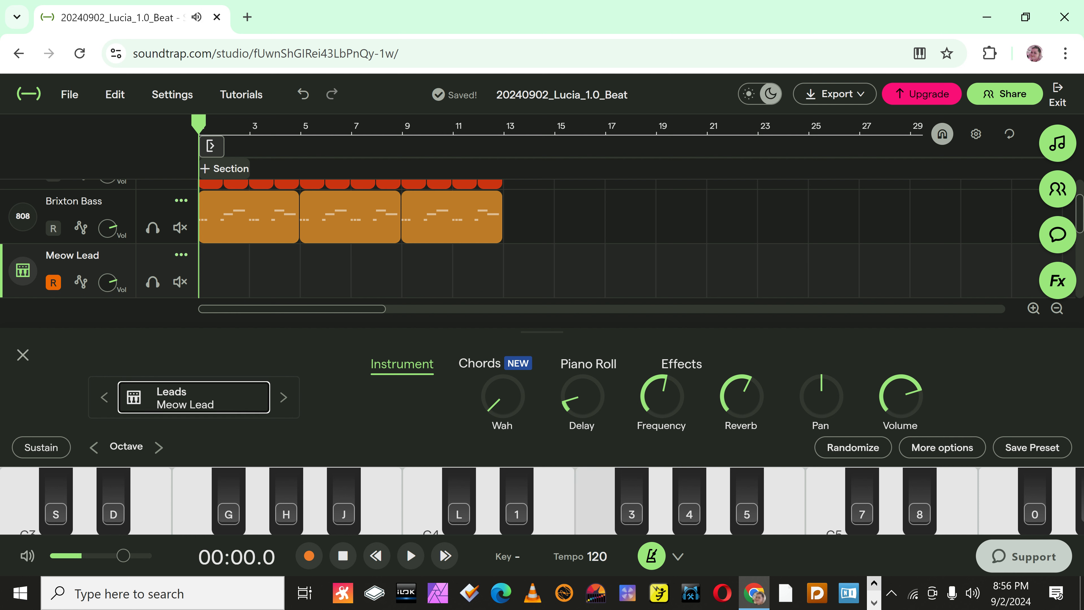
key(i)
key(j)
key(i)
key(h)
key(g)
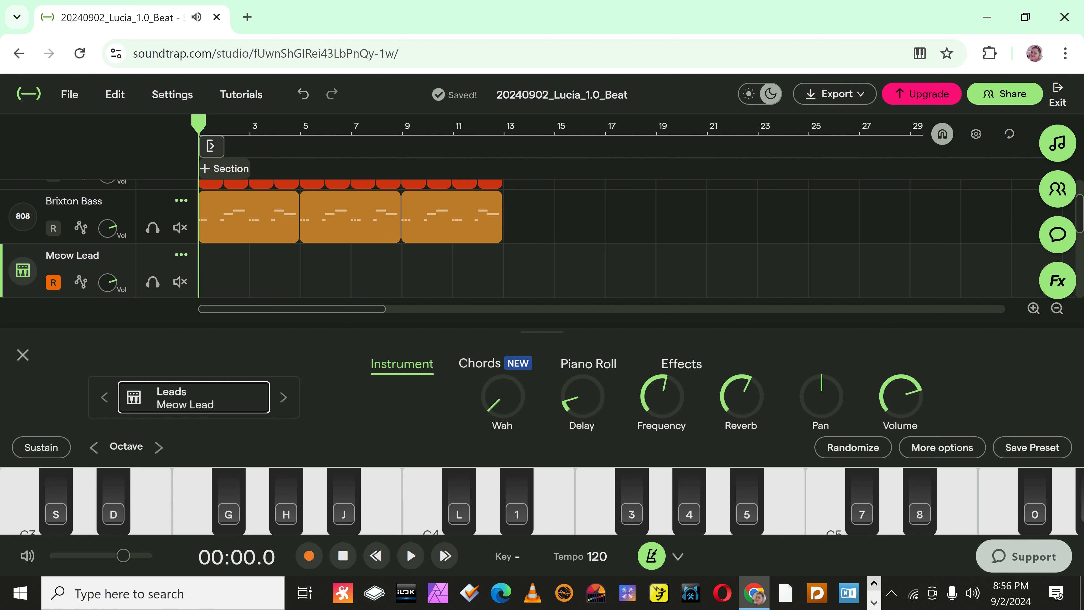
key(q)
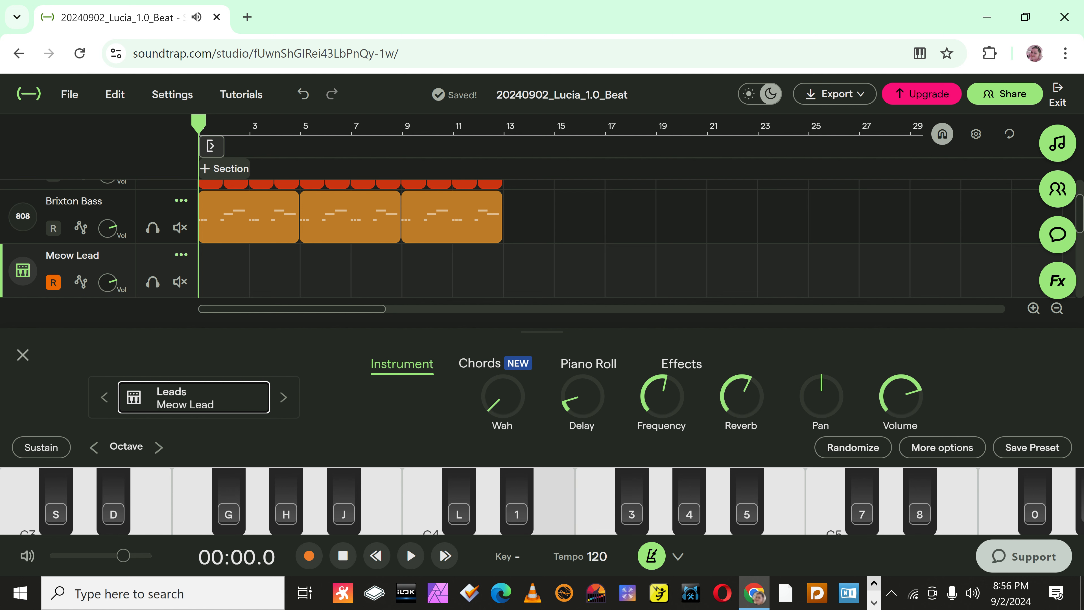
click(1034, 308)
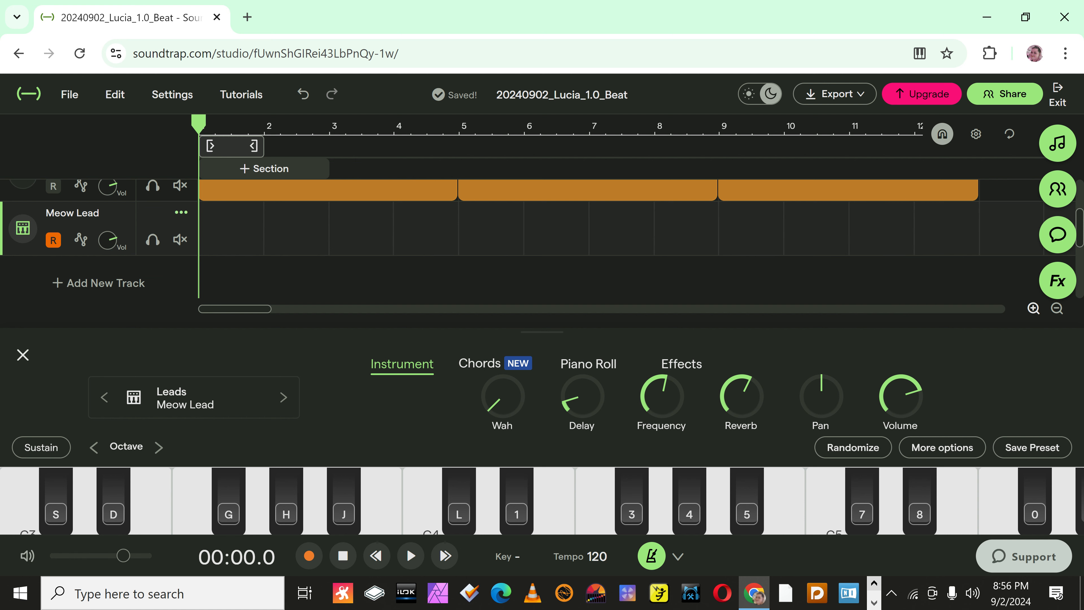
click(23, 354)
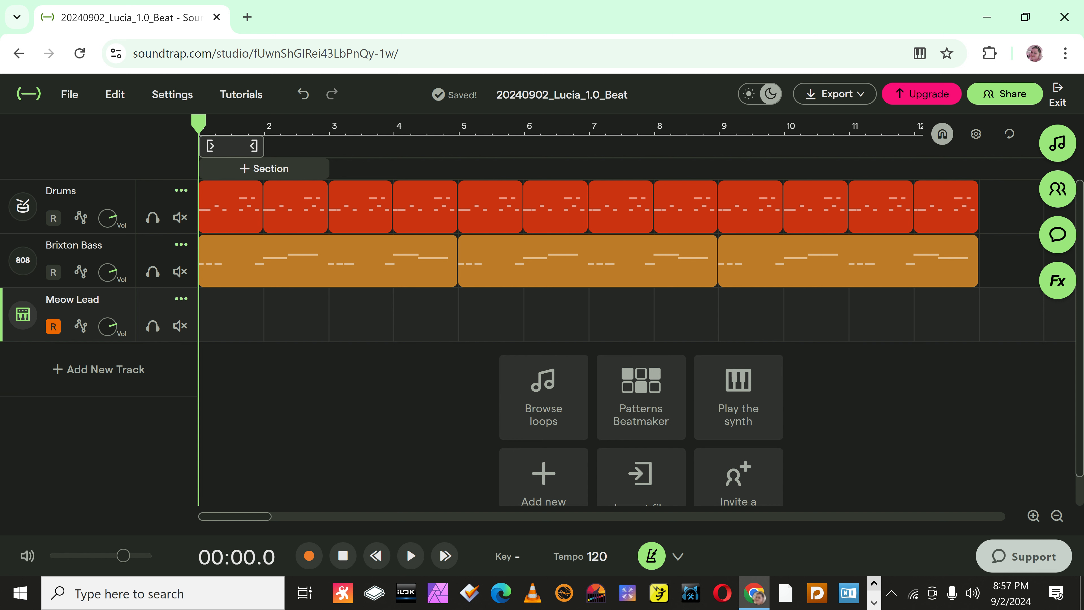
Open the Meow Lead instrument controls, lower its Frequency and test the sound with a few notes.
double_click(72, 299)
key(Return)
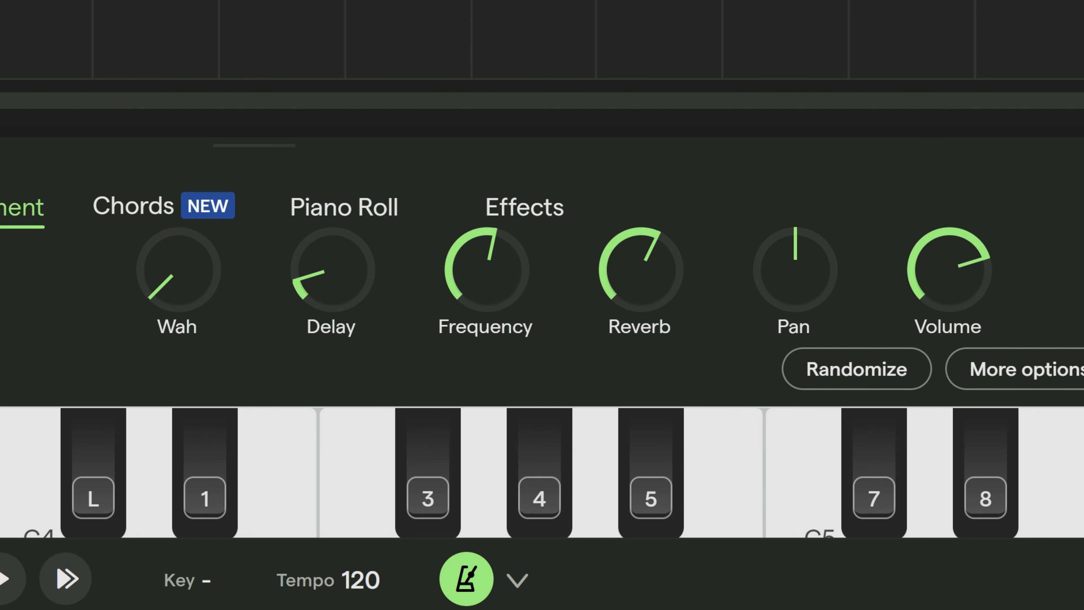
drag(482, 261, 482, 280)
key(3)
key(4)
key(5)
Try a lower Reverb on the Meow Lead with test notes, and raise both its Reverb and Wah.
drag(641, 269, 641, 282)
key(5)
key(3)
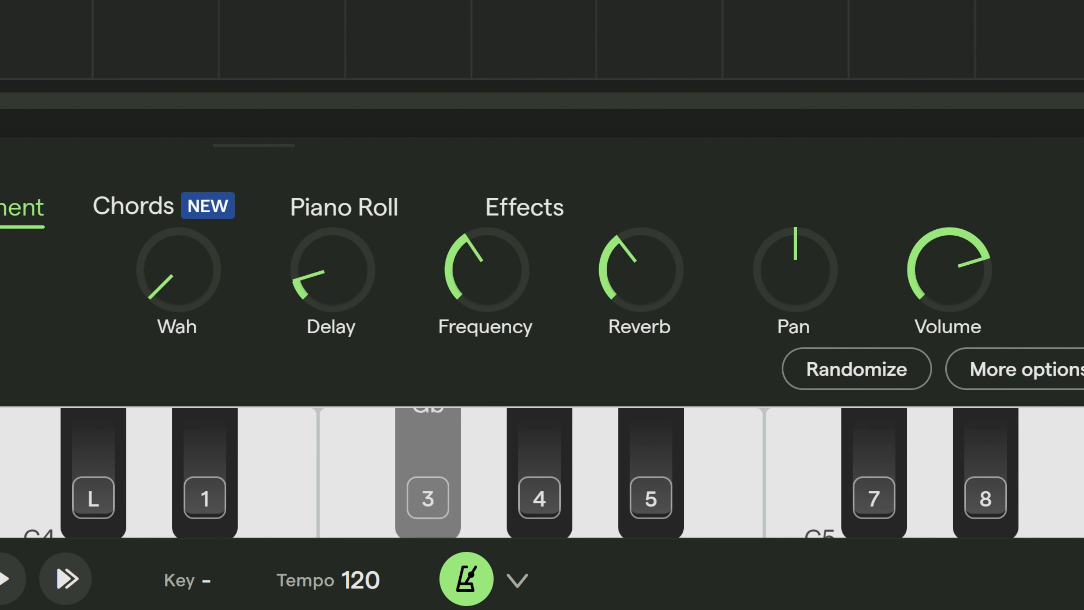
drag(641, 269, 640, 256)
drag(178, 269, 178, 258)
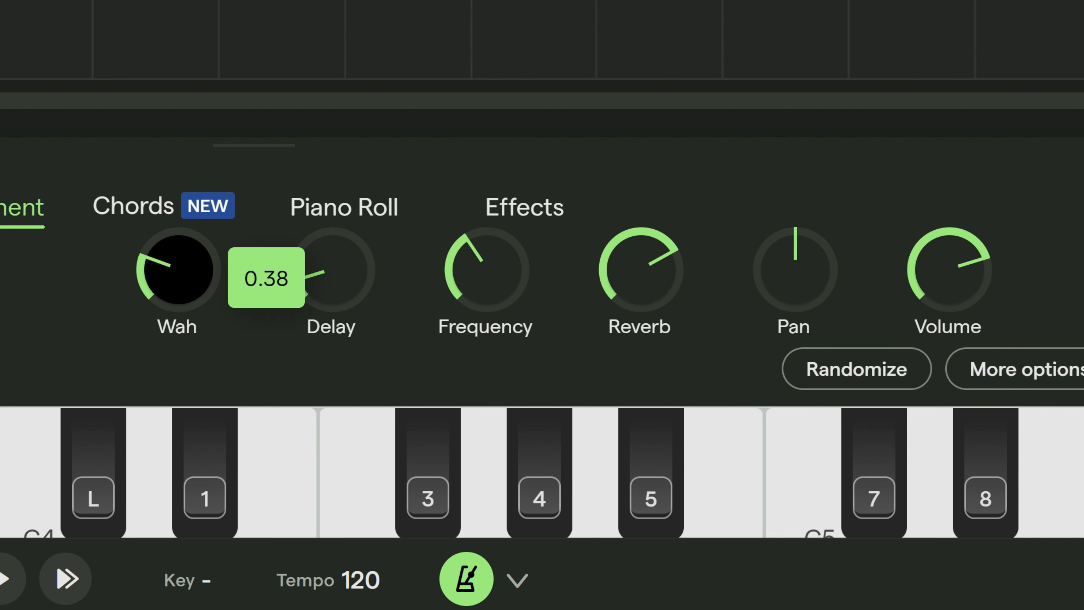
key(1)
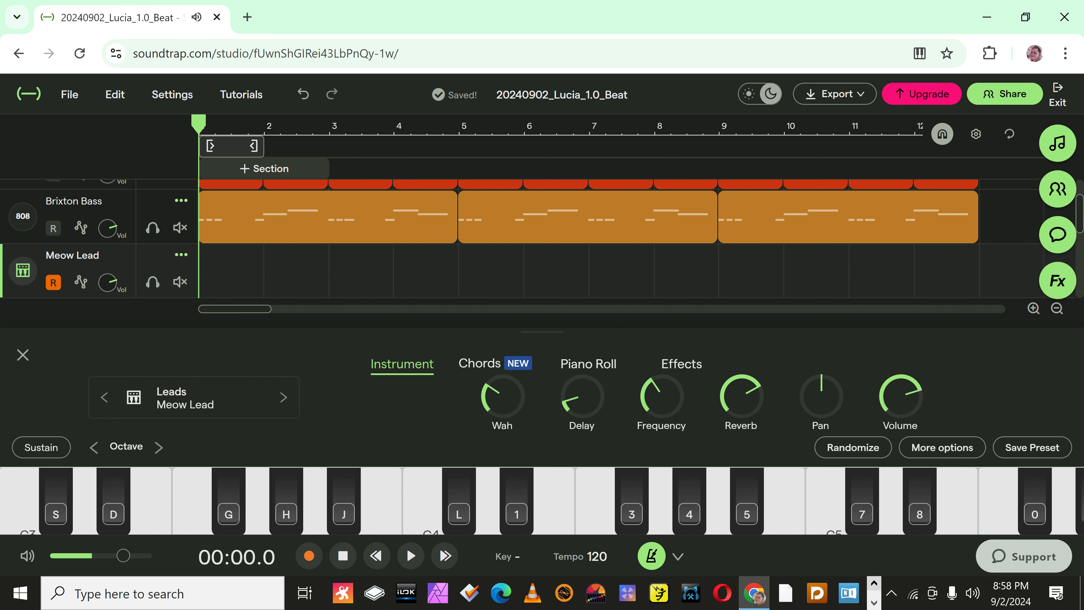
Rehearse a high melody on the adjusted Meow Lead and close its instrument controls.
key(8)
key(0)
key(8)
key(0)
key(minus)
key(7)
key(8)
key(7)
key(o)
key(i)
click(22, 355)
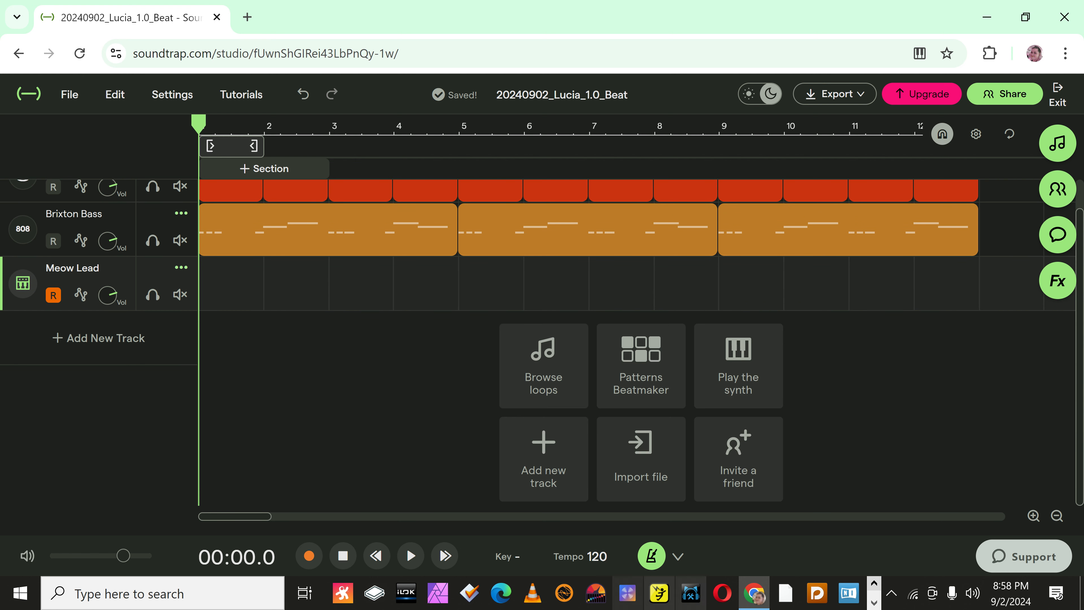
Record a Meow Lead melody over the beat and trim the region's end to the end of bar 12.
click(309, 555)
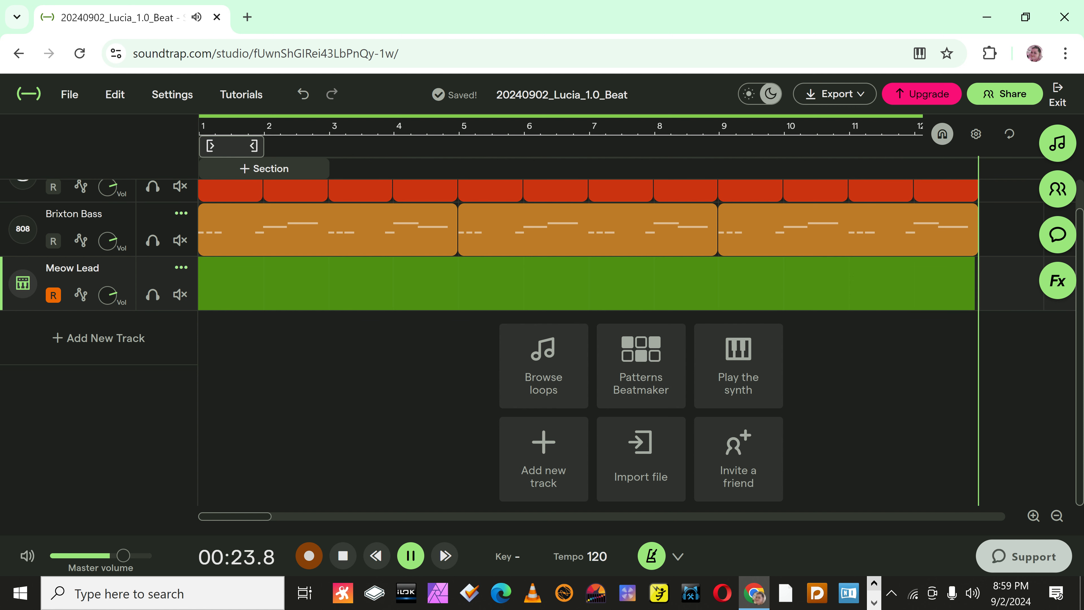
key(space)
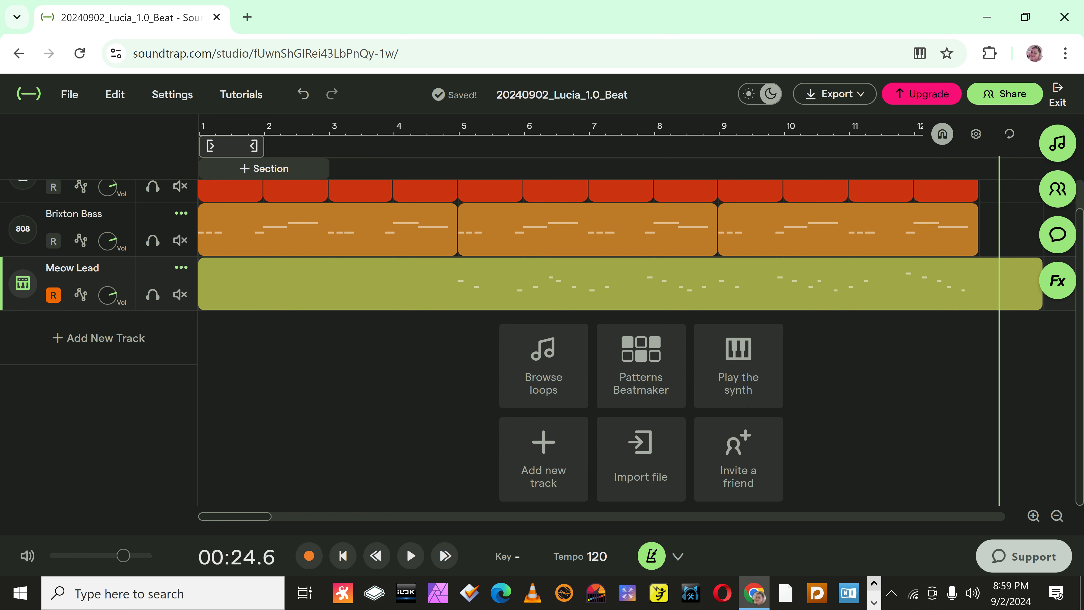
click(1018, 257)
drag(1018, 256, 912, 263)
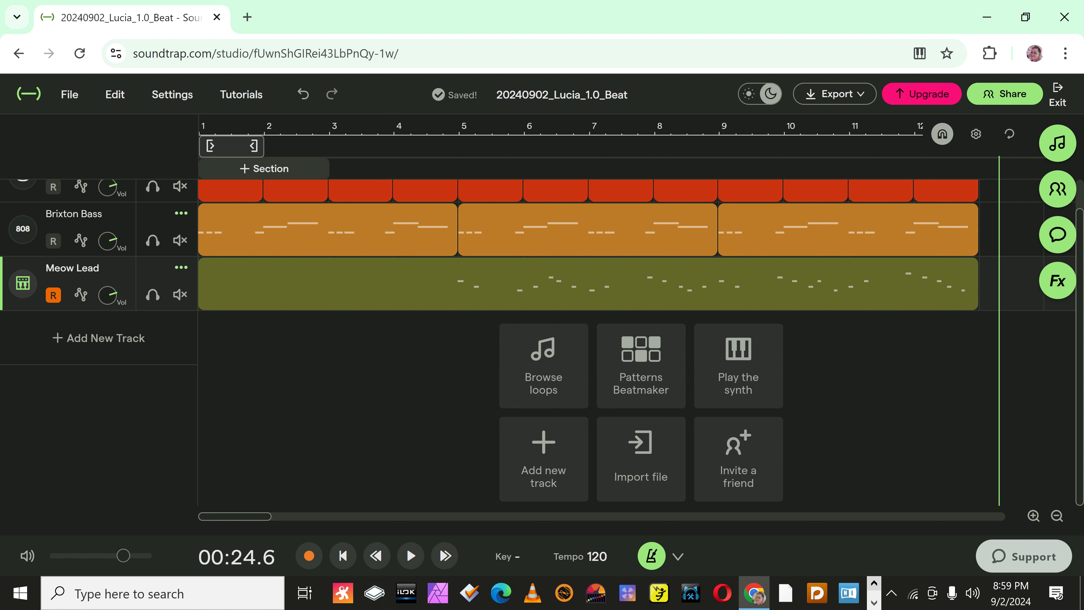
Quantize the recorded Meow Lead region and trim off its empty opening so it starts at bar 5.
right_click(230, 282)
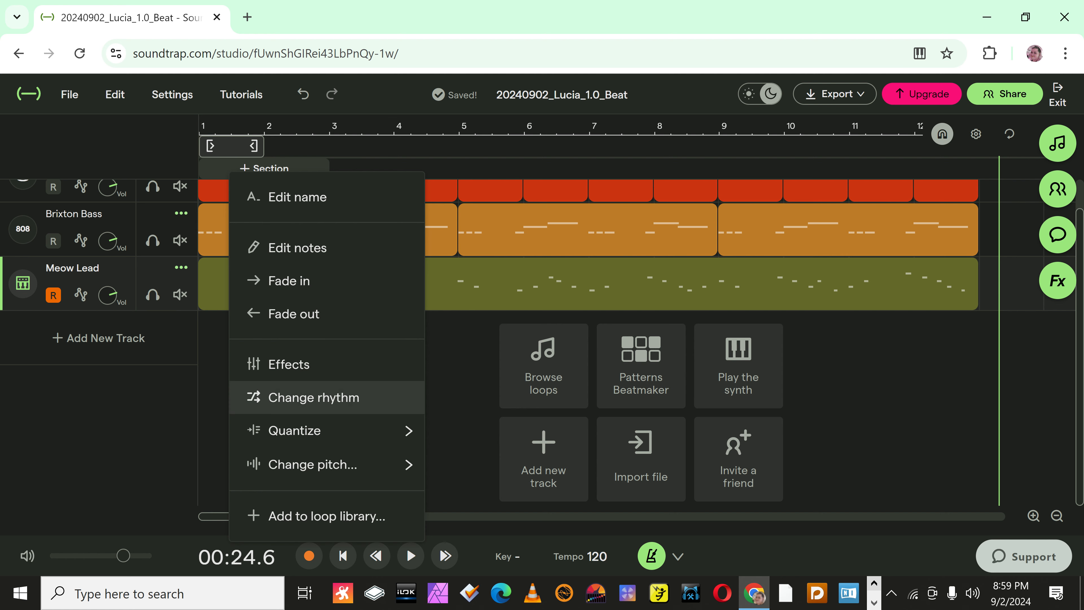
mouse_move(324, 430)
click(474, 285)
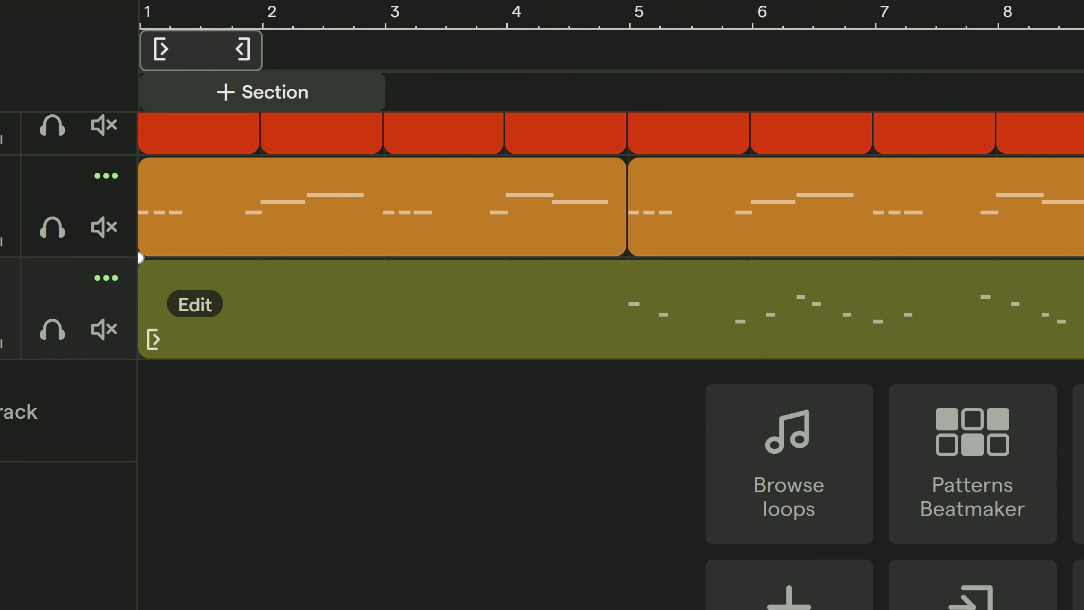
drag(205, 300, 466, 300)
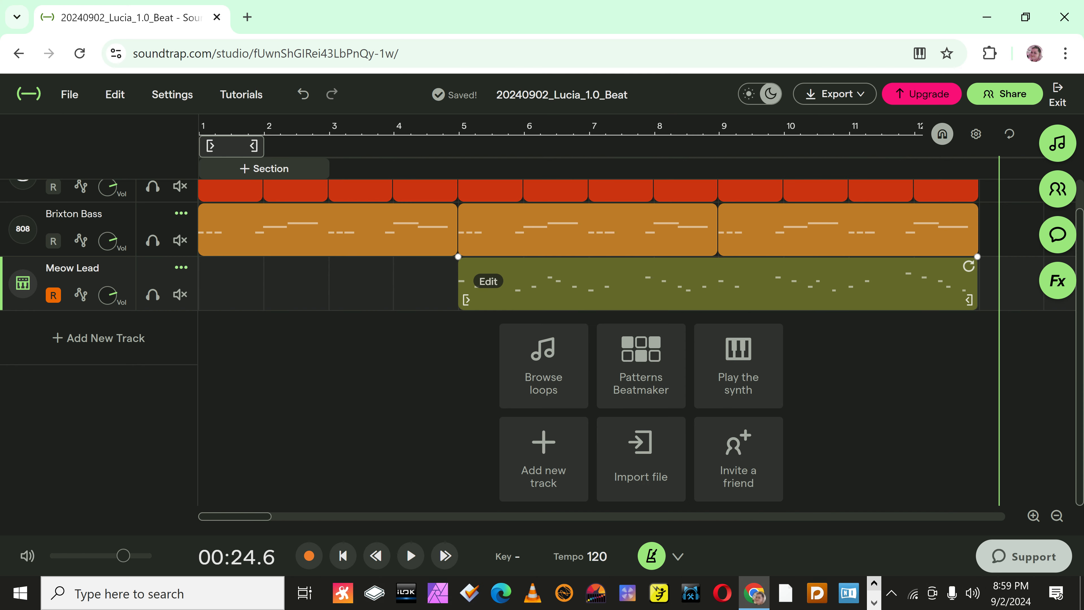
click(736, 169)
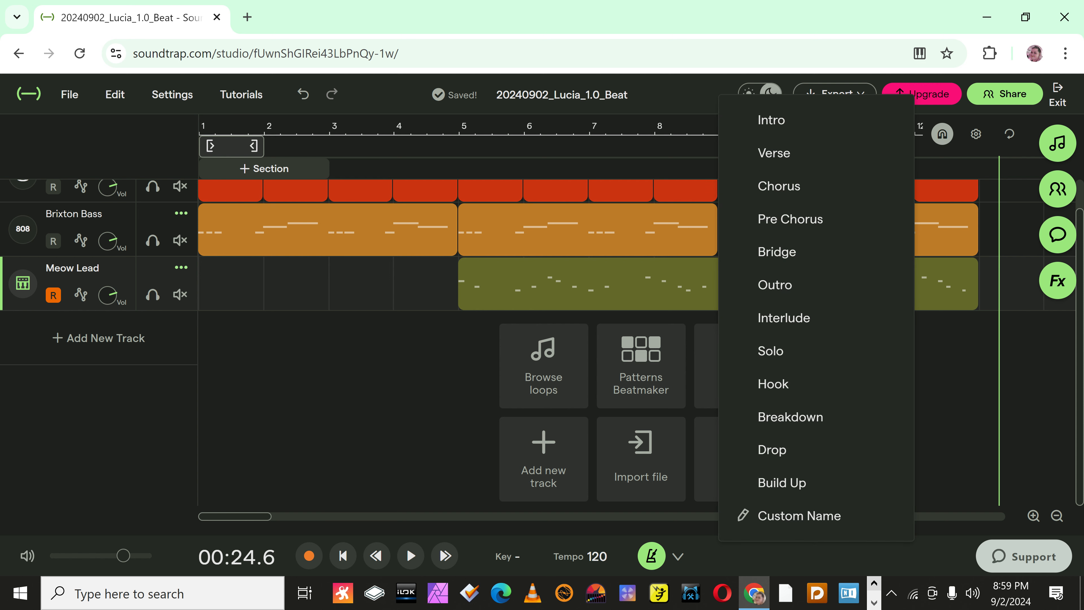
key(Escape)
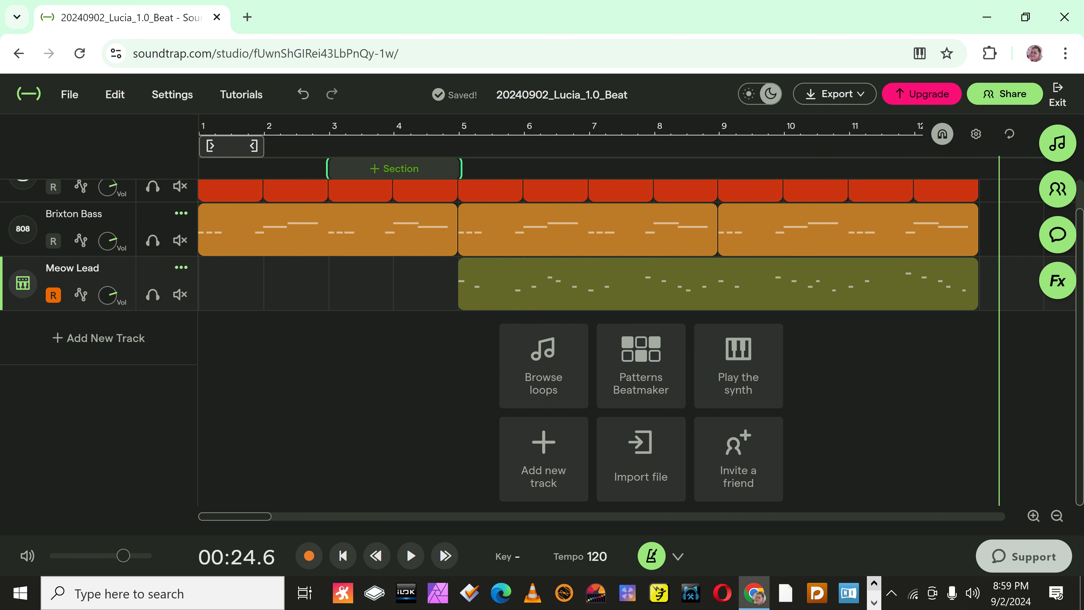
click(397, 168)
key(Escape)
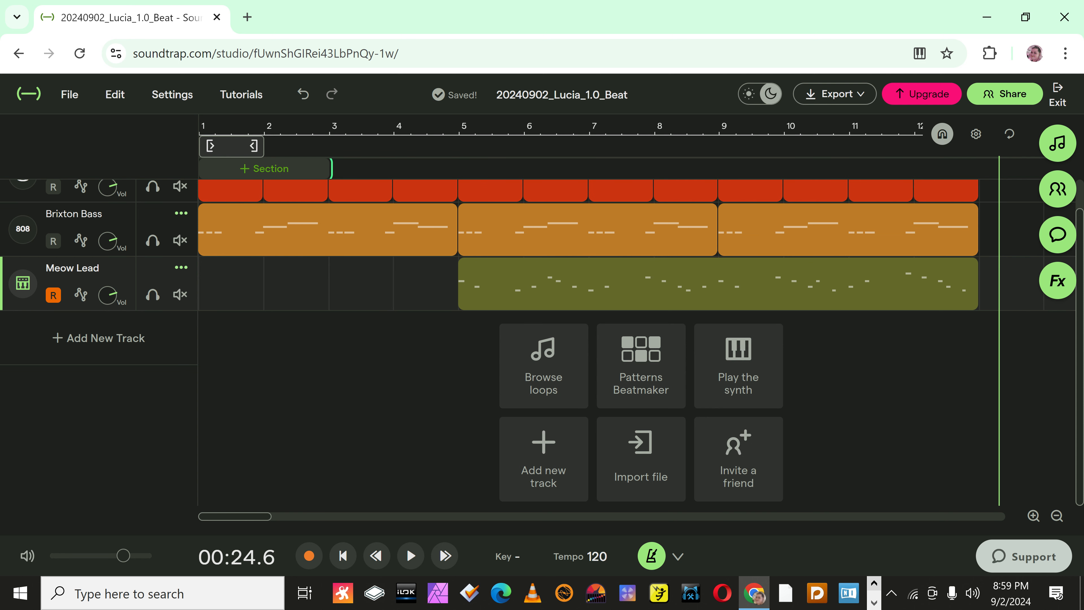
Place the playhead at the start of bar 9, midway through the Meow Lead region.
key(Left)
key(Left)
key(Left)
key(Left)
key(Left)
key(Left)
key(Left)
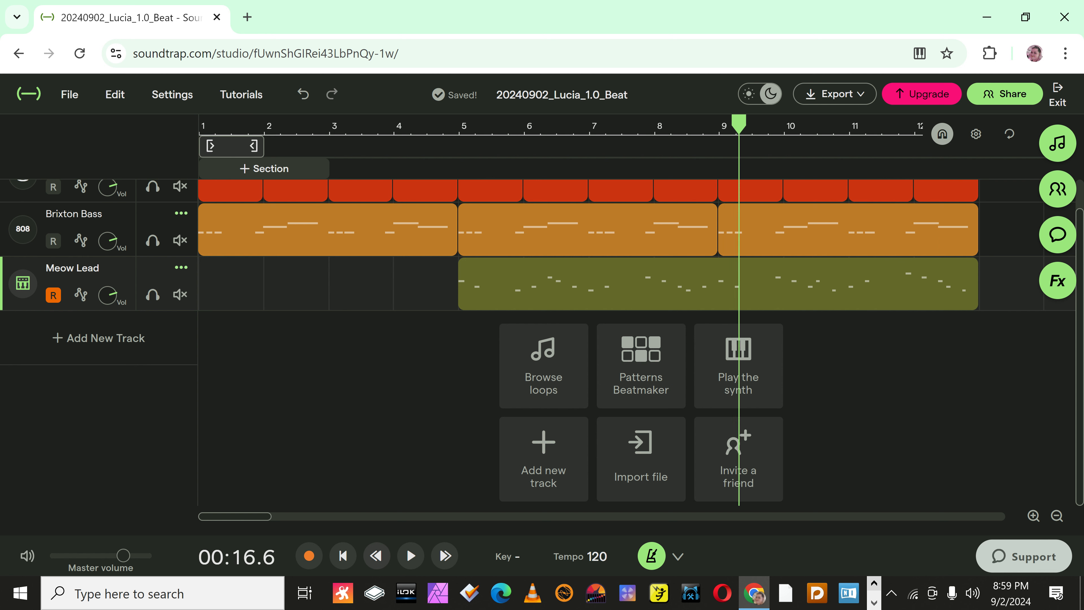
key(Left)
key(Left)
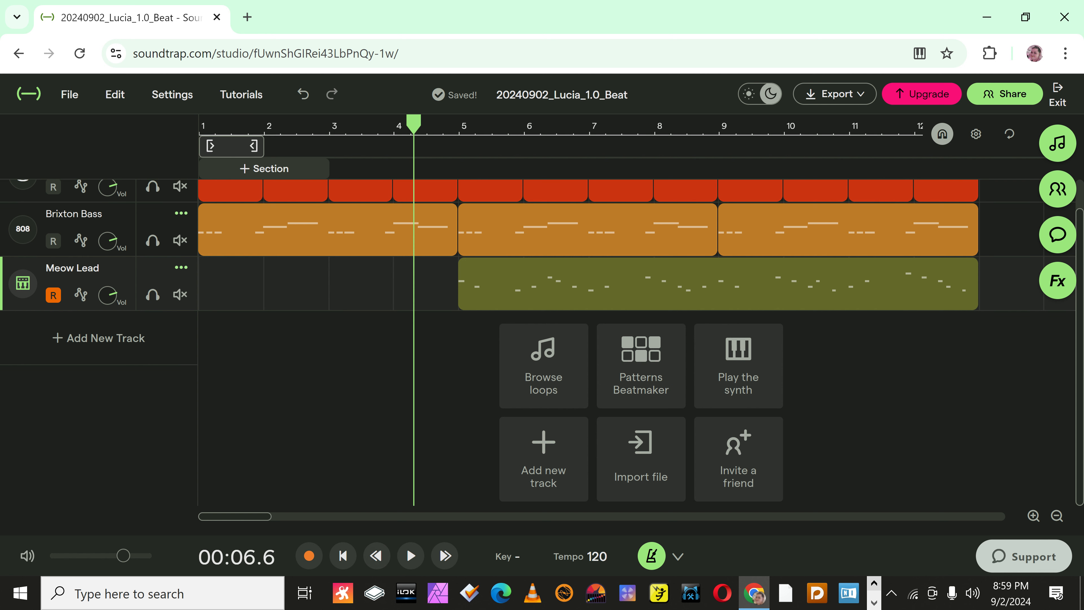
drag(413, 124, 719, 124)
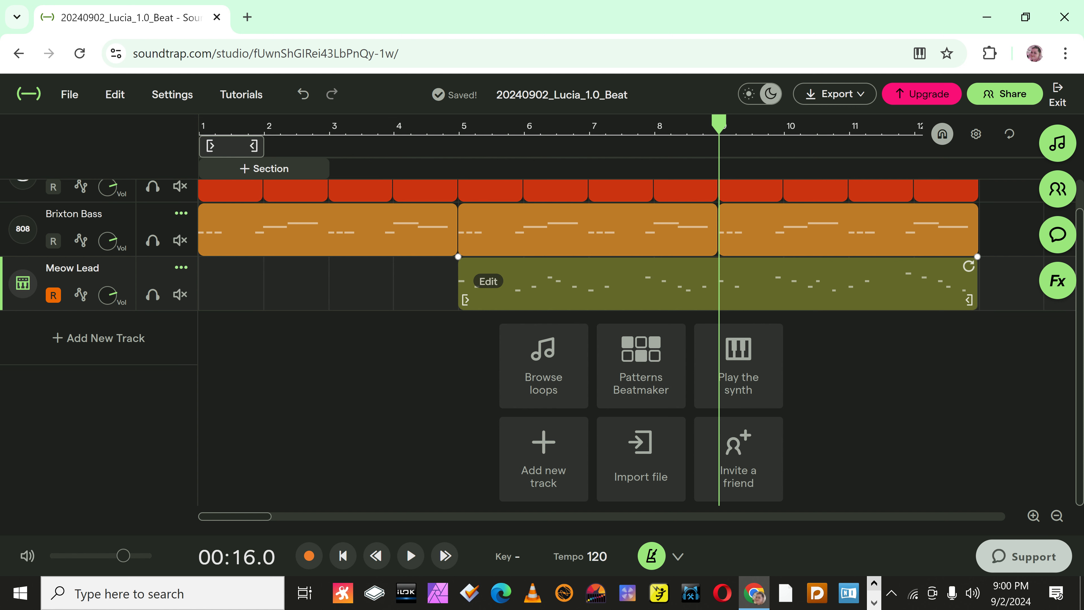
Examine the Meow Lead region's options and its notes in the piano roll for a way to split it, and close the editor.
right_click(491, 281)
mouse_move(573, 464)
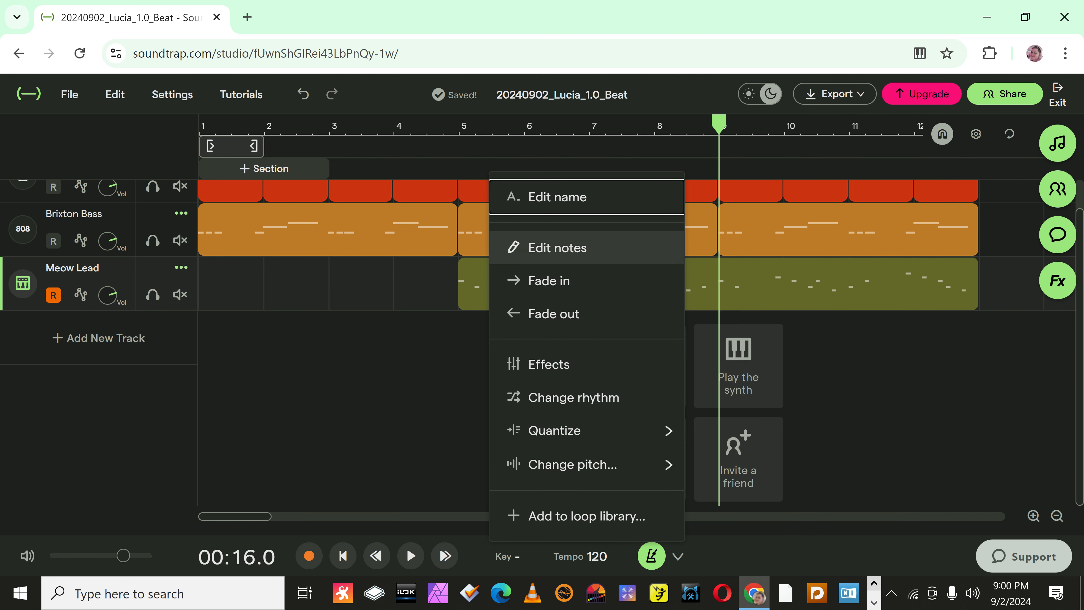
click(557, 248)
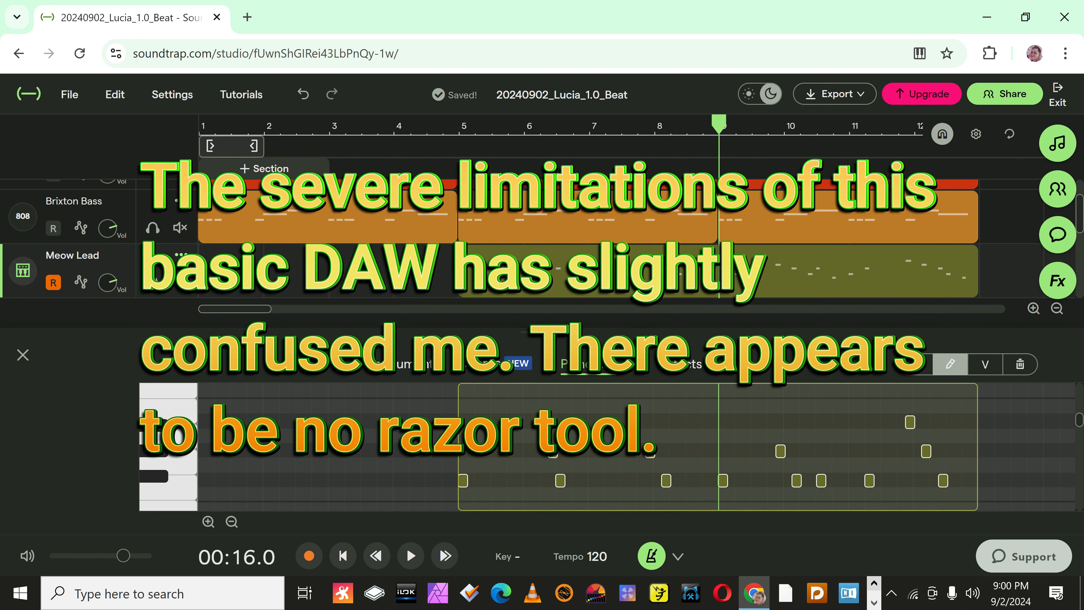
click(1034, 308)
click(1033, 308)
click(1056, 309)
click(1057, 308)
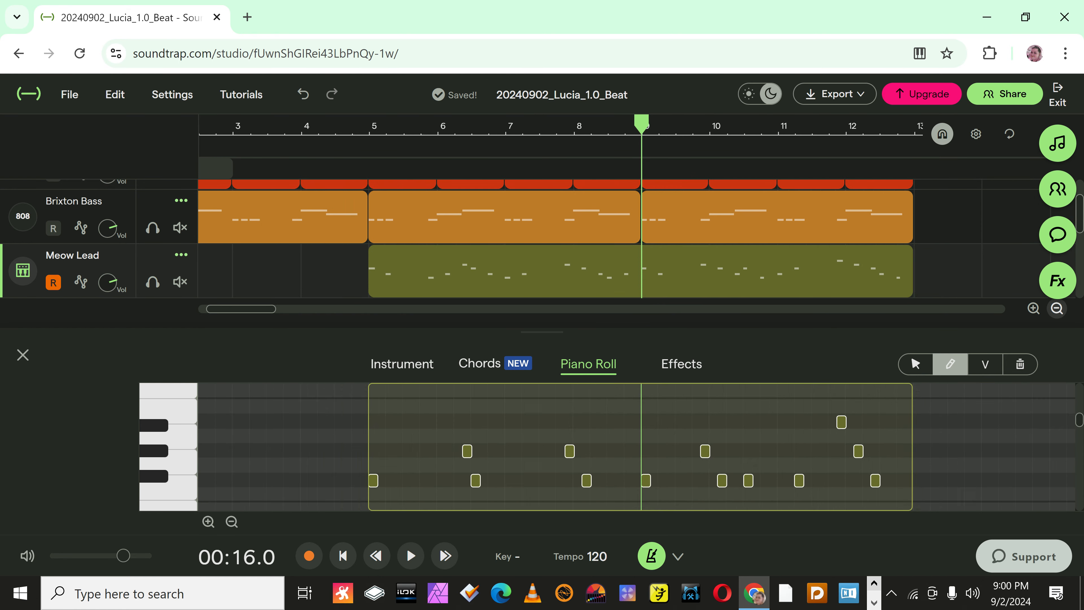
click(1056, 308)
click(1057, 308)
scroll(542, 239, down, 1)
scroll(542, 239, up, 1)
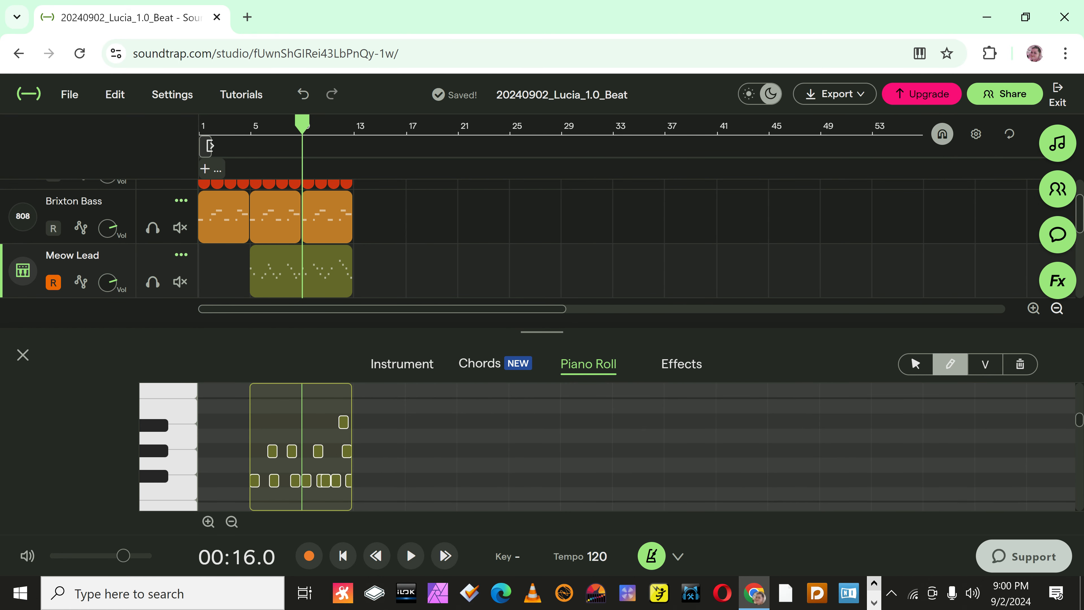
click(22, 354)
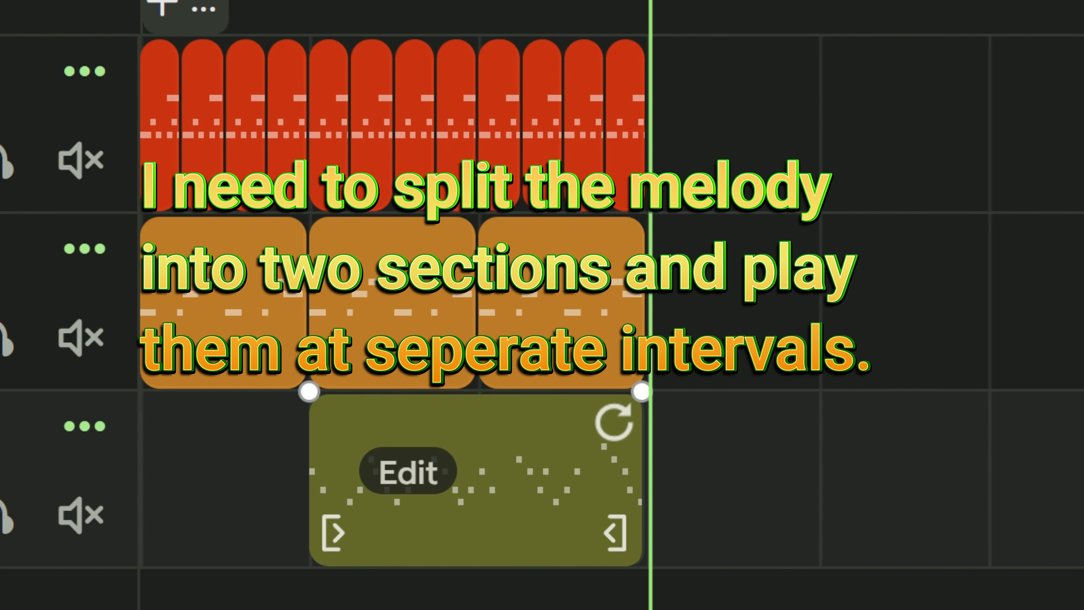
Try to copy the drum, bass and lead regions together and paste them after bar 12.
key(Escape)
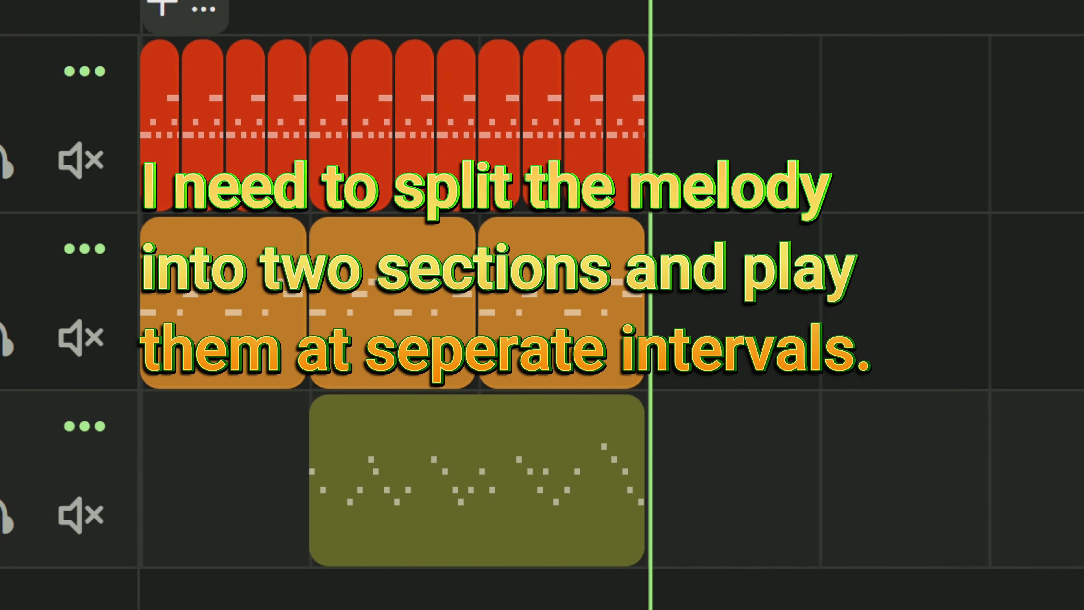
drag(700, 576, 175, 133)
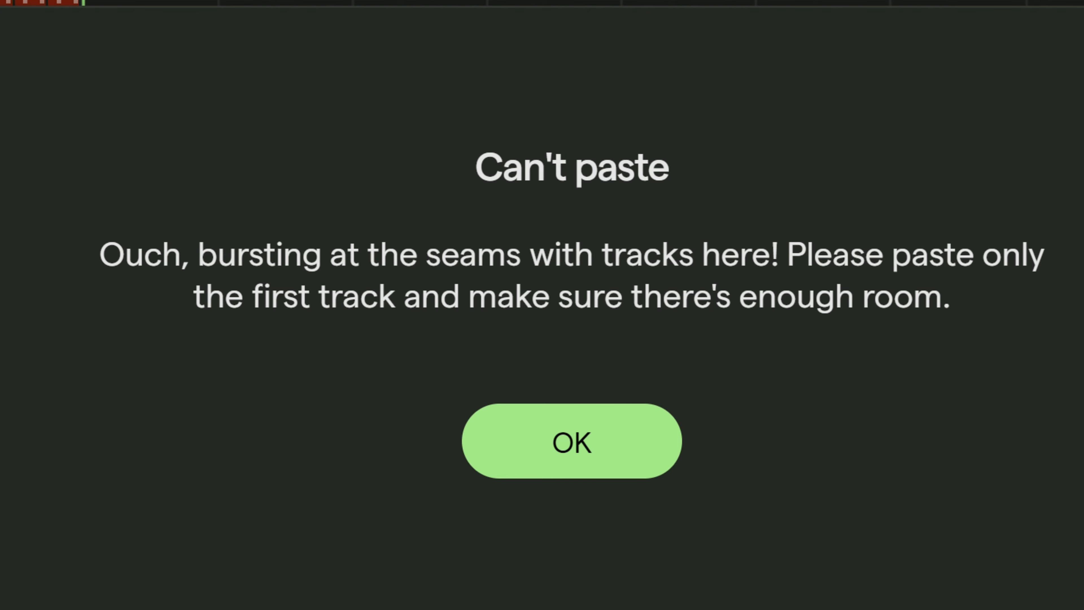
key(Return)
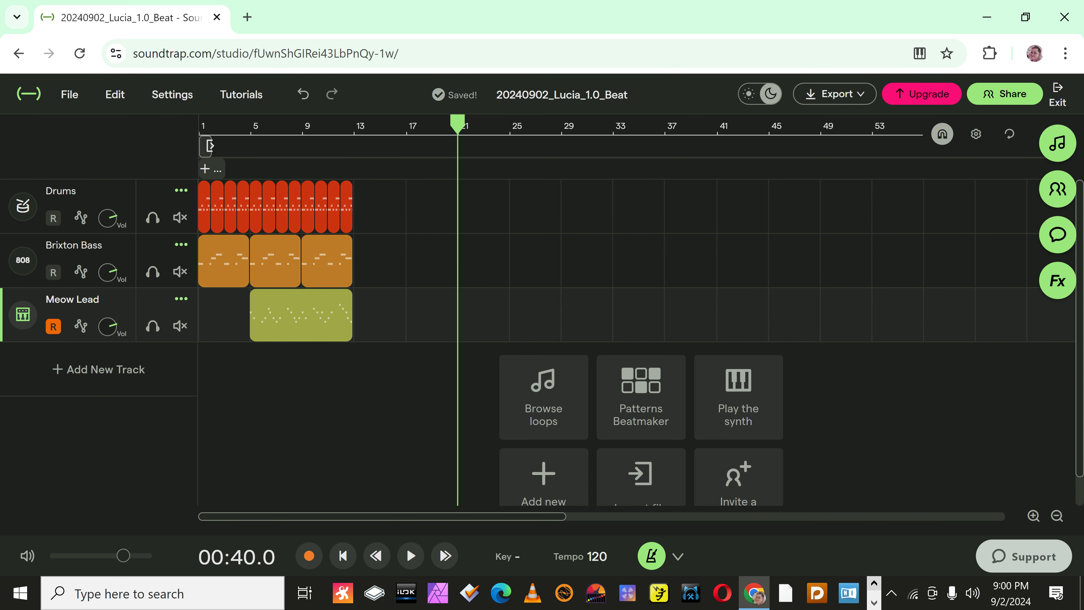
Paste a copy of the twelve Drums regions at bar 13, and two copies of the last two Brixton Bass regions from bar 13.
click(76, 201)
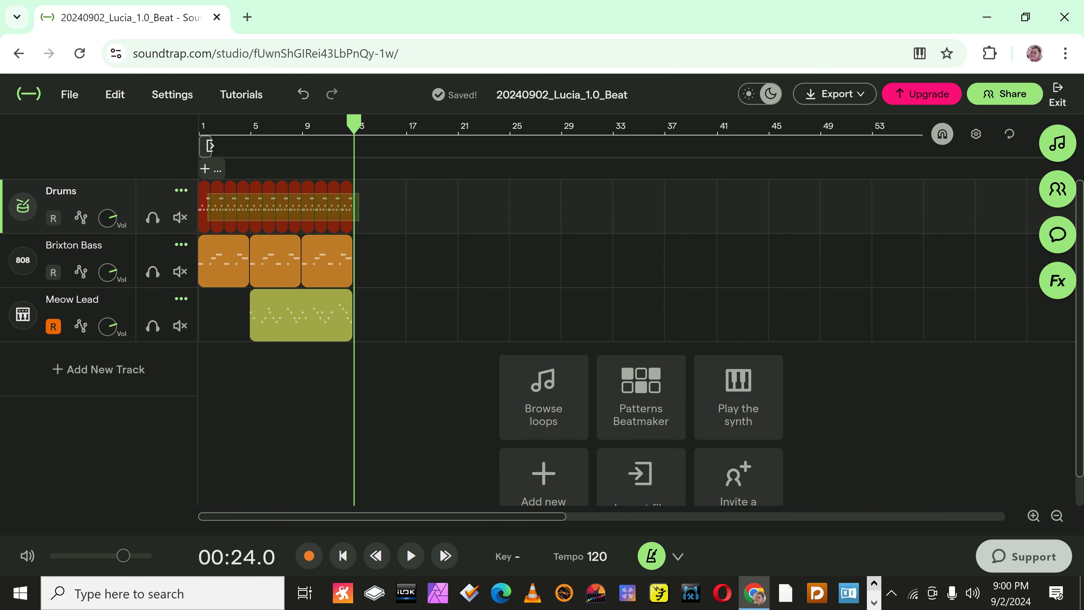
key(ctrl+v)
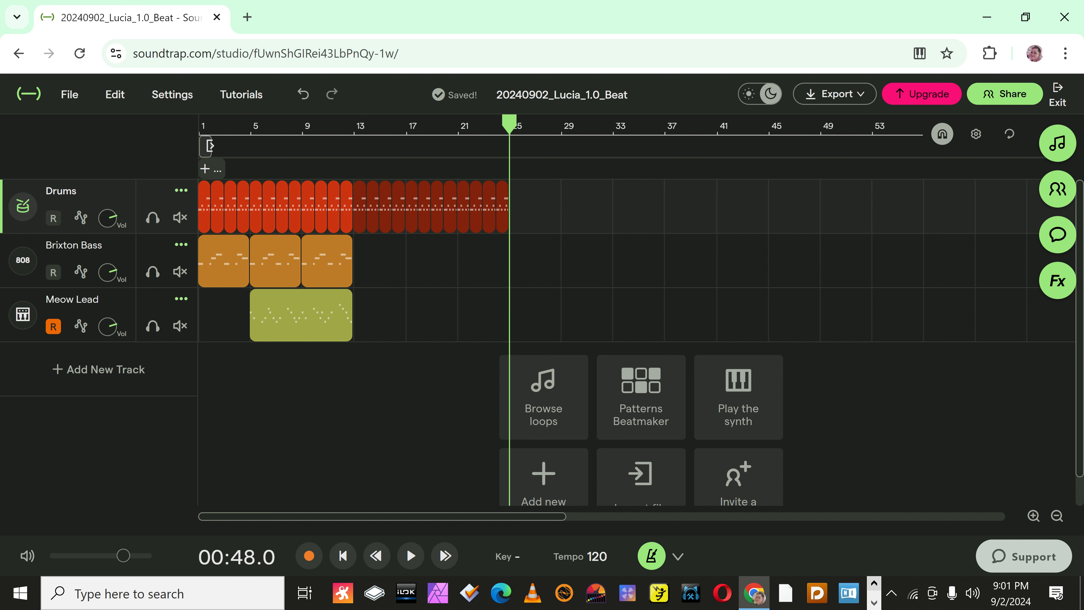
click(354, 126)
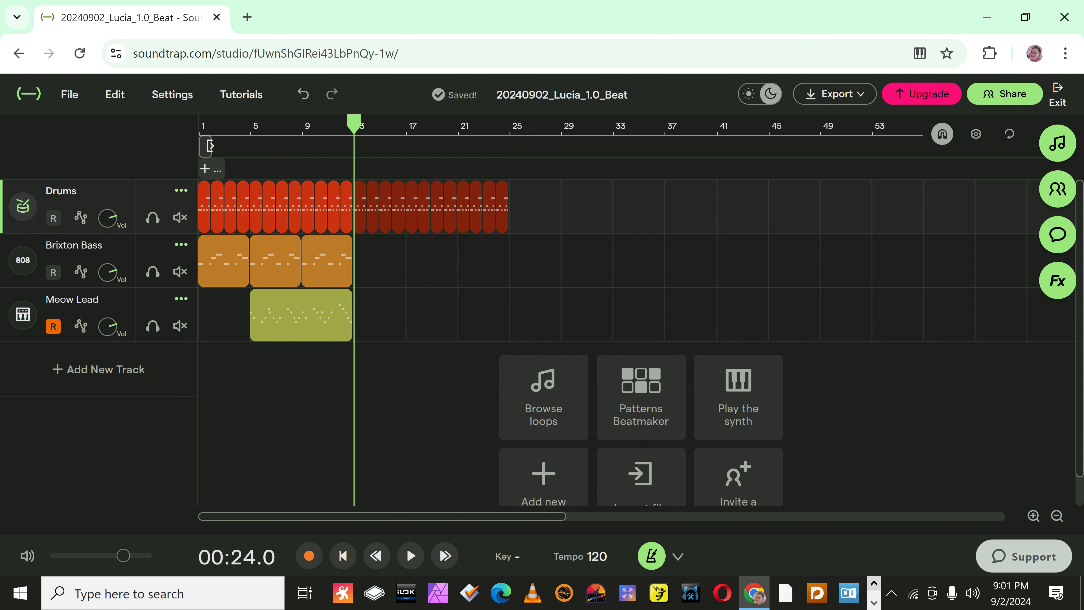
click(277, 262)
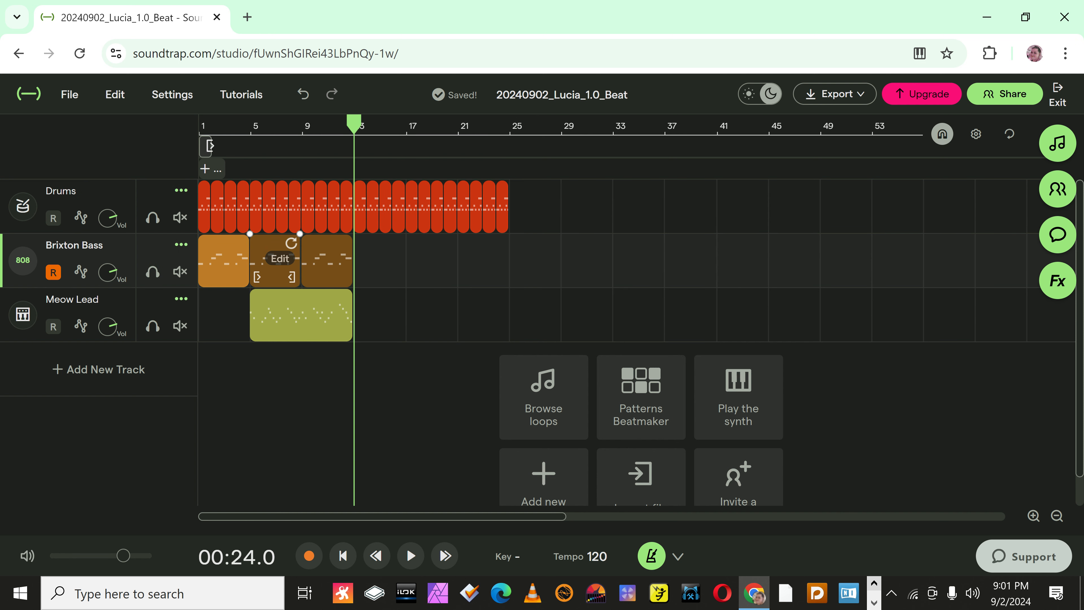
key(ctrl+d)
key(ctrl+d)
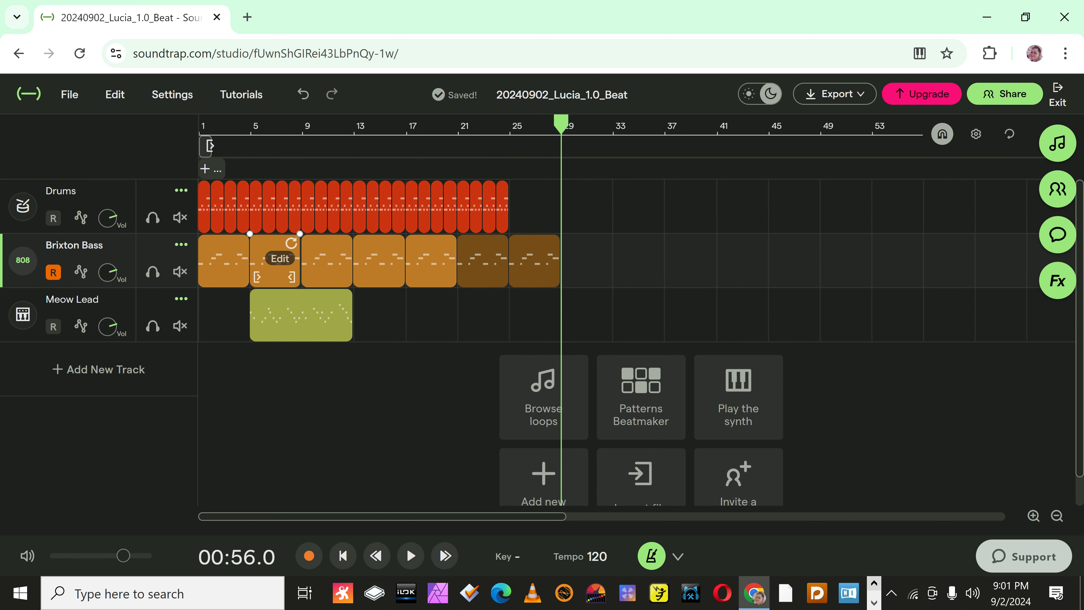
Paste a copy of the Meow Lead region at bar 13 and shorten the original to end after bar 8.
click(278, 310)
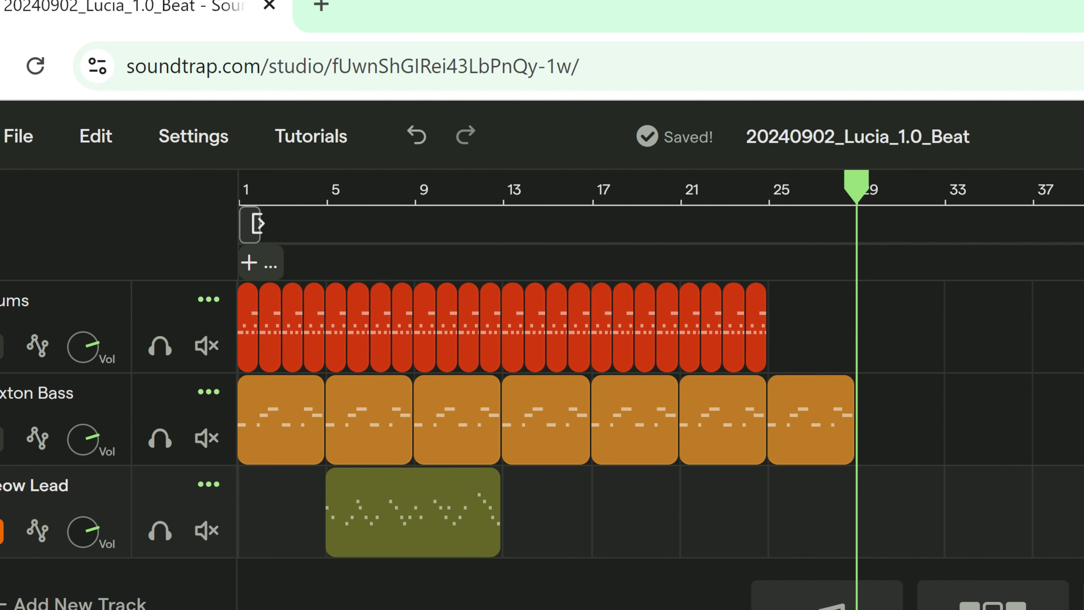
drag(857, 186, 503, 186)
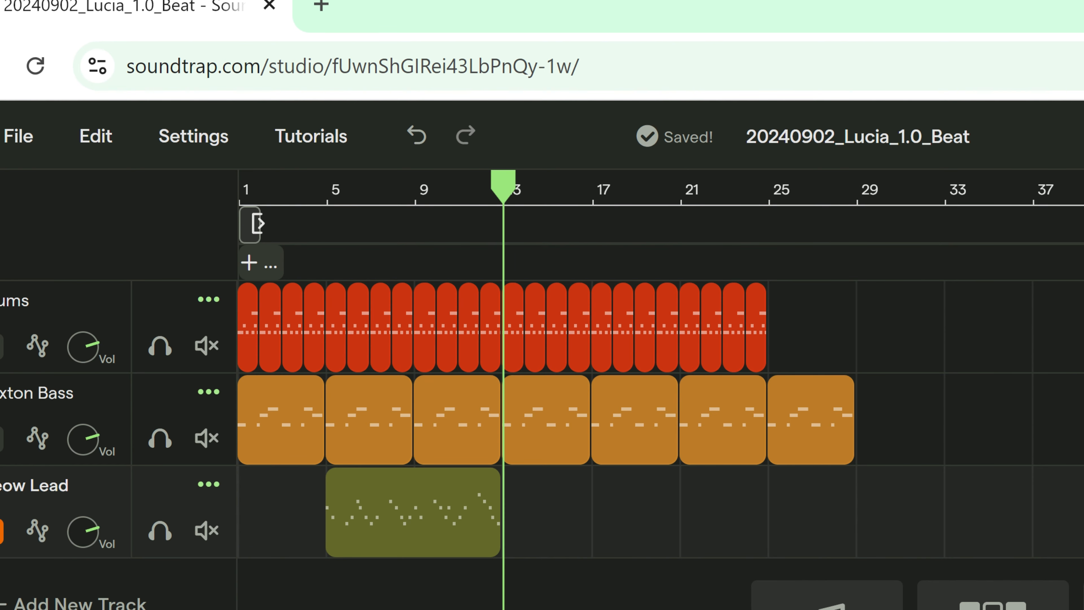
key(ctrl+d)
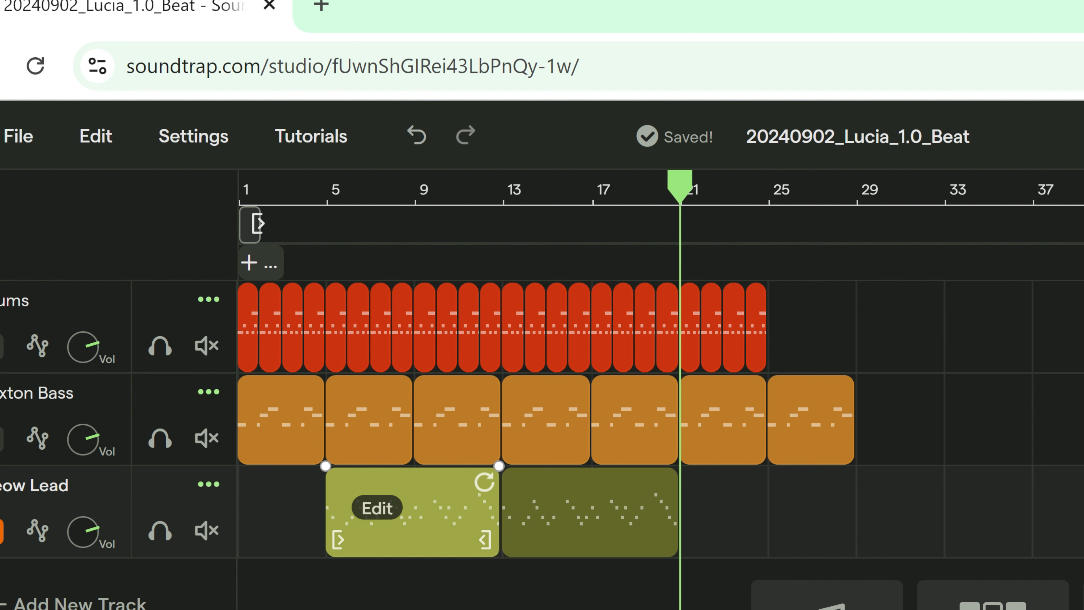
key(ctrl+z)
click(589, 512)
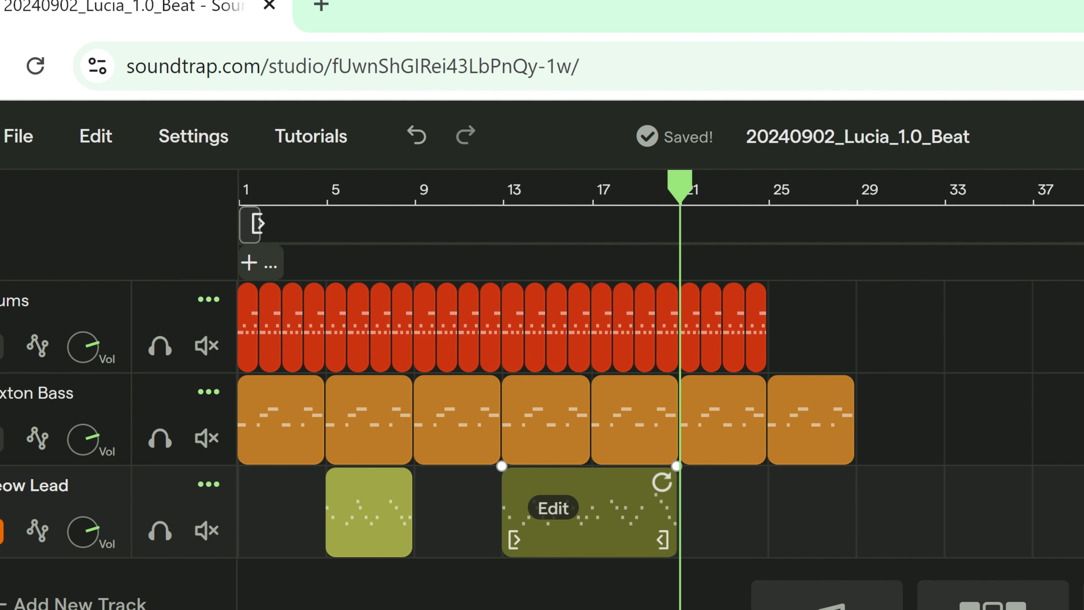
Trim the copied Meow Lead region to its second half and move it to start at bar 13.
drag(514, 540, 604, 541)
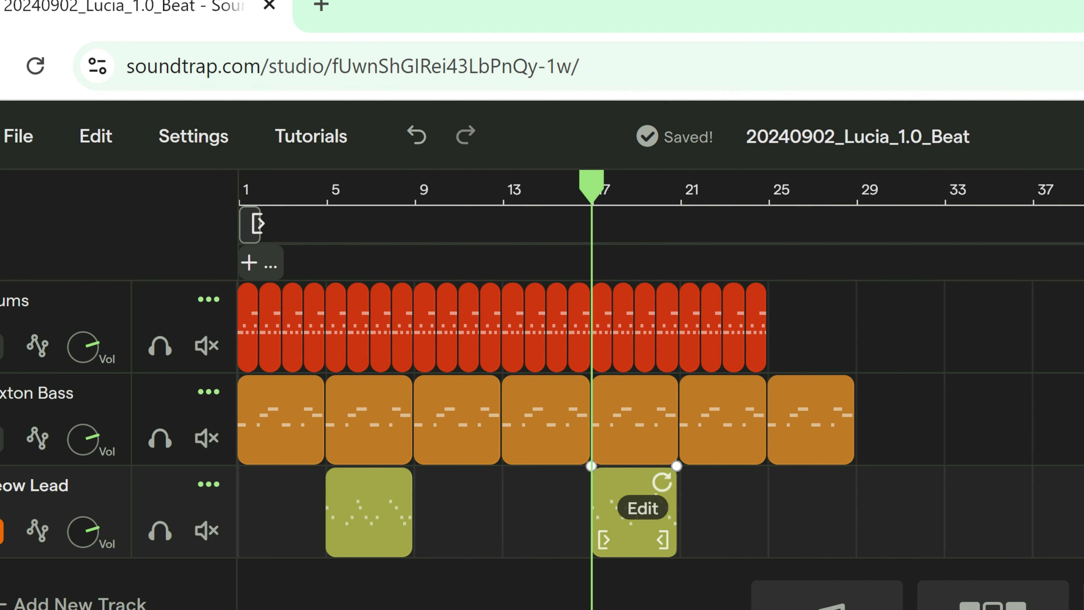
drag(634, 512, 545, 513)
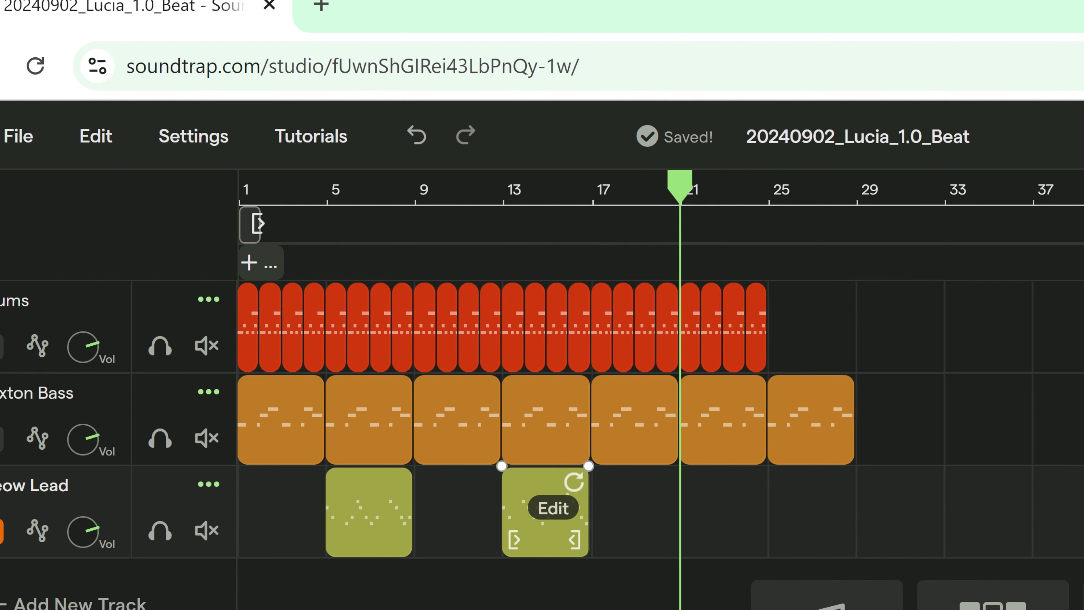
Look through the options of the Meow Lead region at bar 13 for a way to recolor it.
right_click(542, 512)
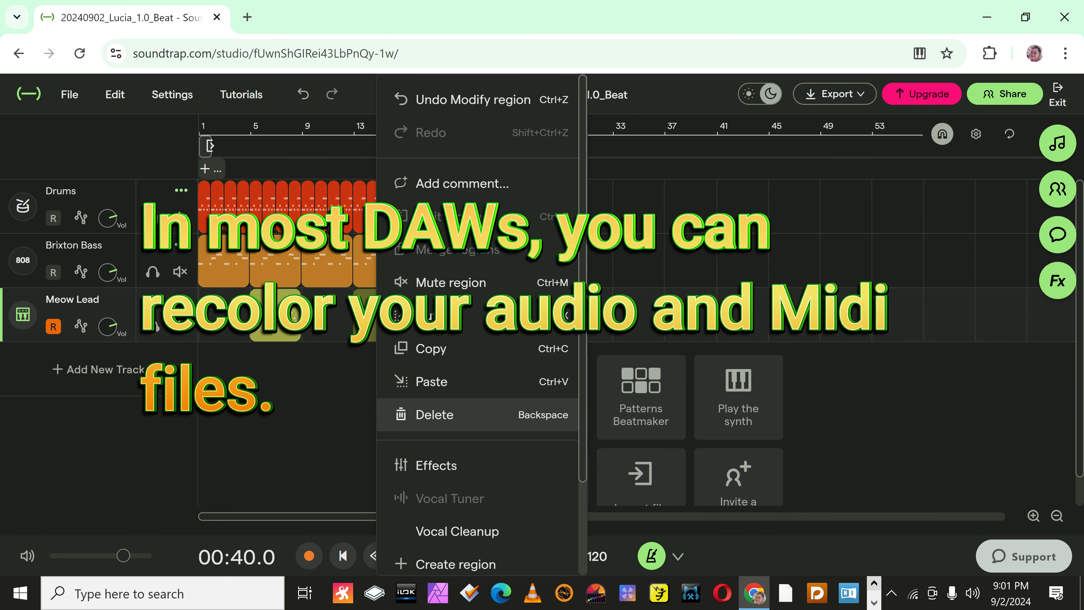
scroll(470, 414, down, 3)
mouse_move(469, 549)
scroll(470, 414, up, 3)
scroll(470, 465, down, 3)
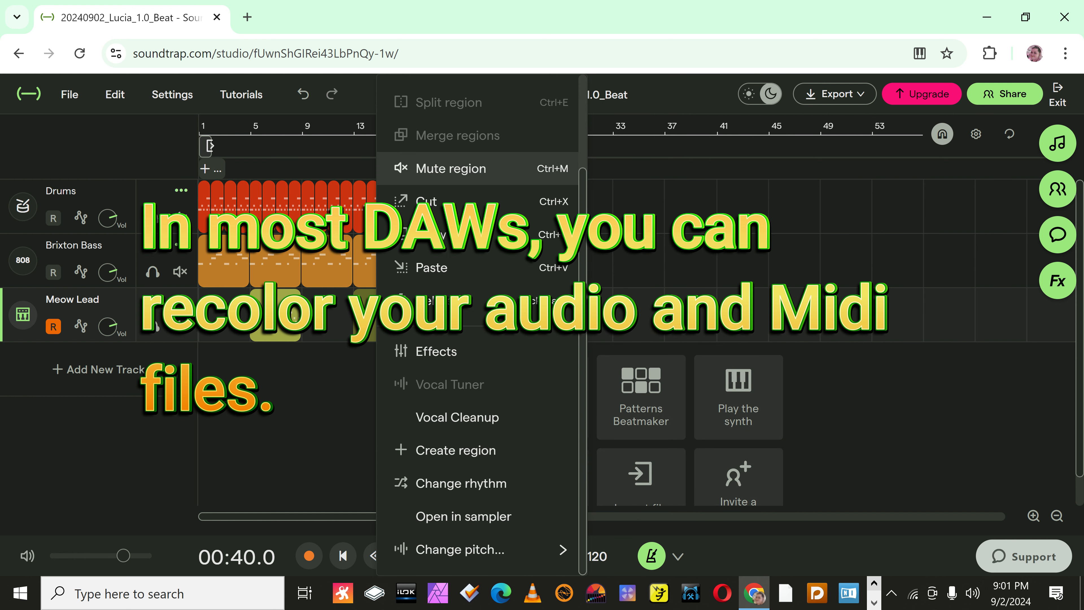
key(Escape)
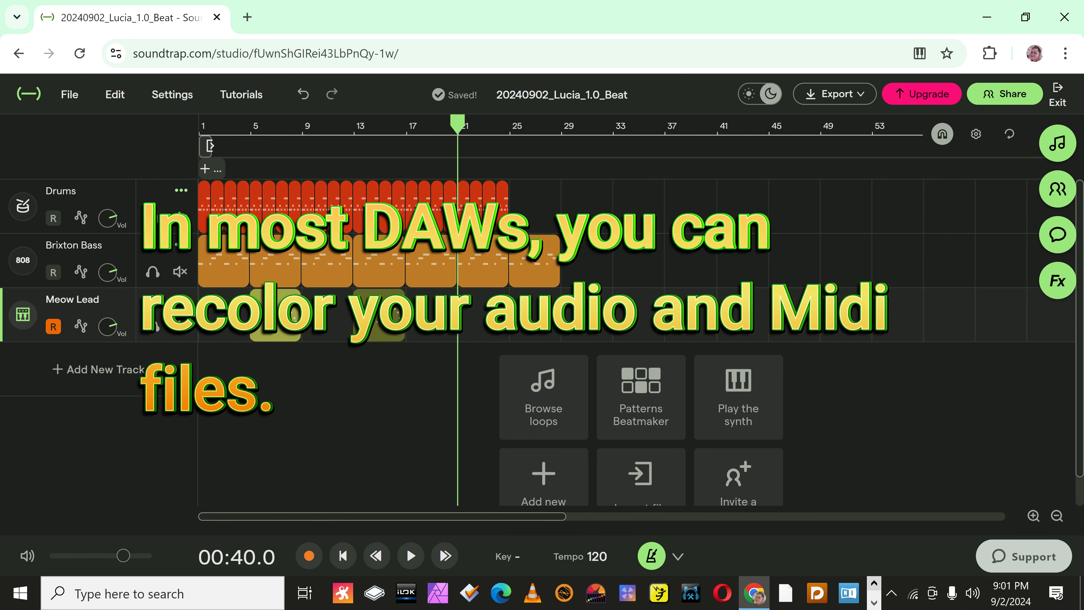
click(395, 314)
right_click(395, 299)
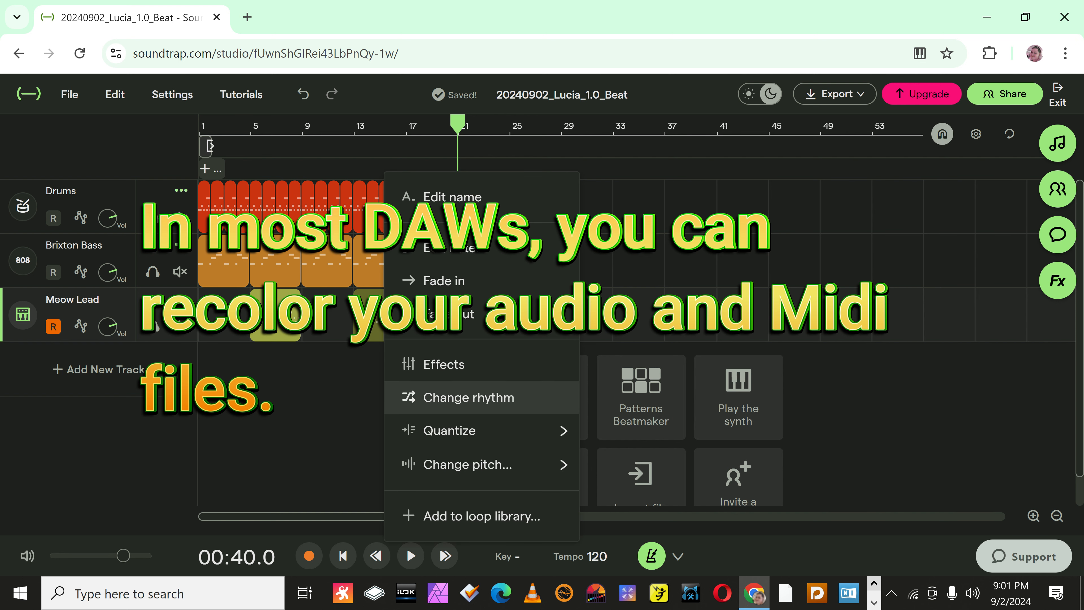
mouse_move(470, 430)
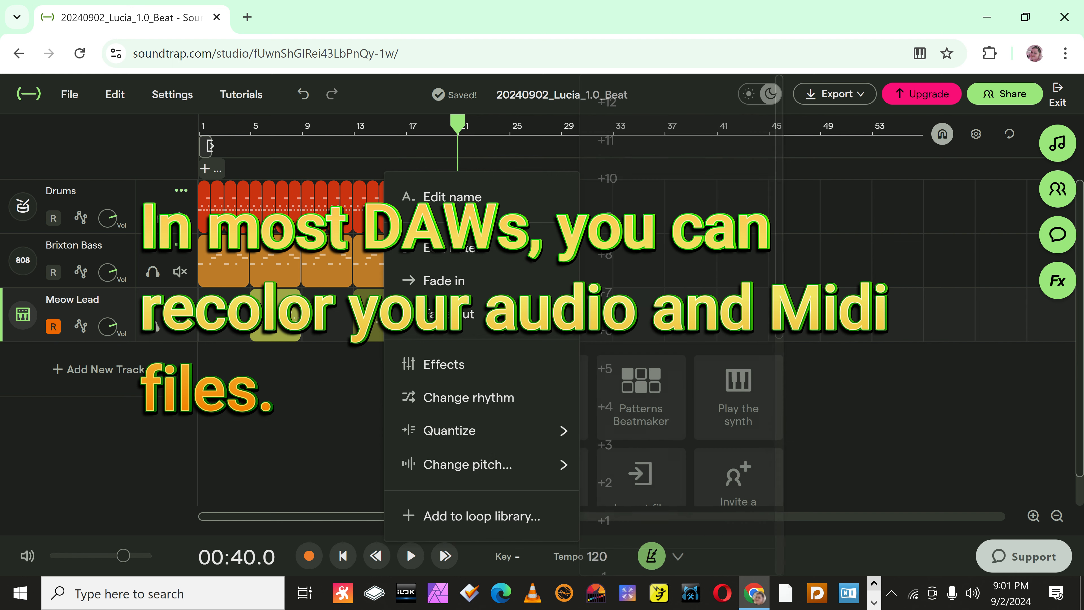
key(Escape)
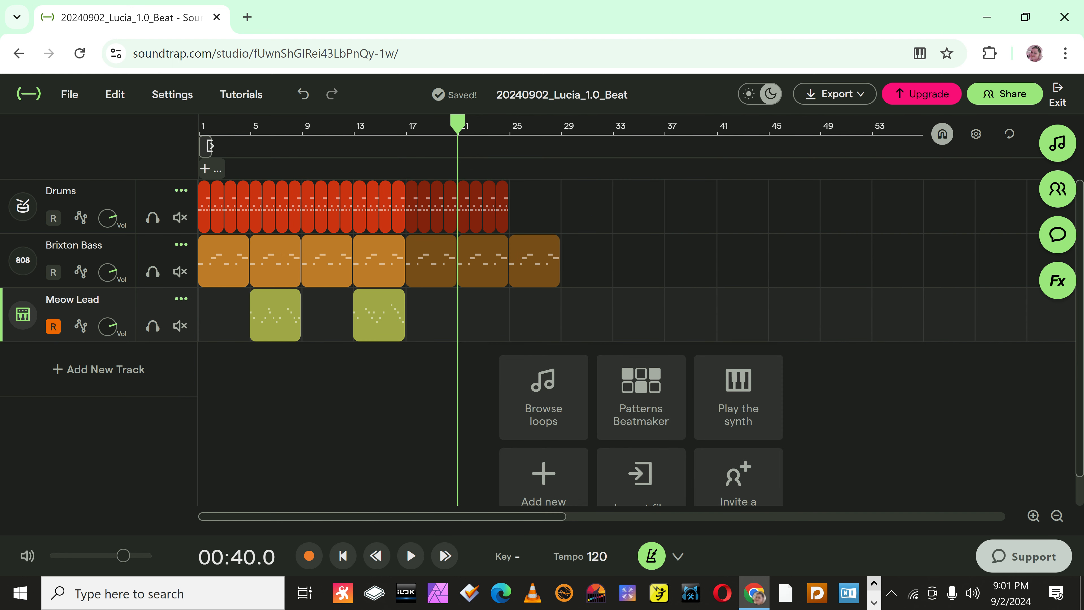
Delete the Drums and Brixton Bass regions from bar 17 onward and play the shortened beat from the start.
key(Delete)
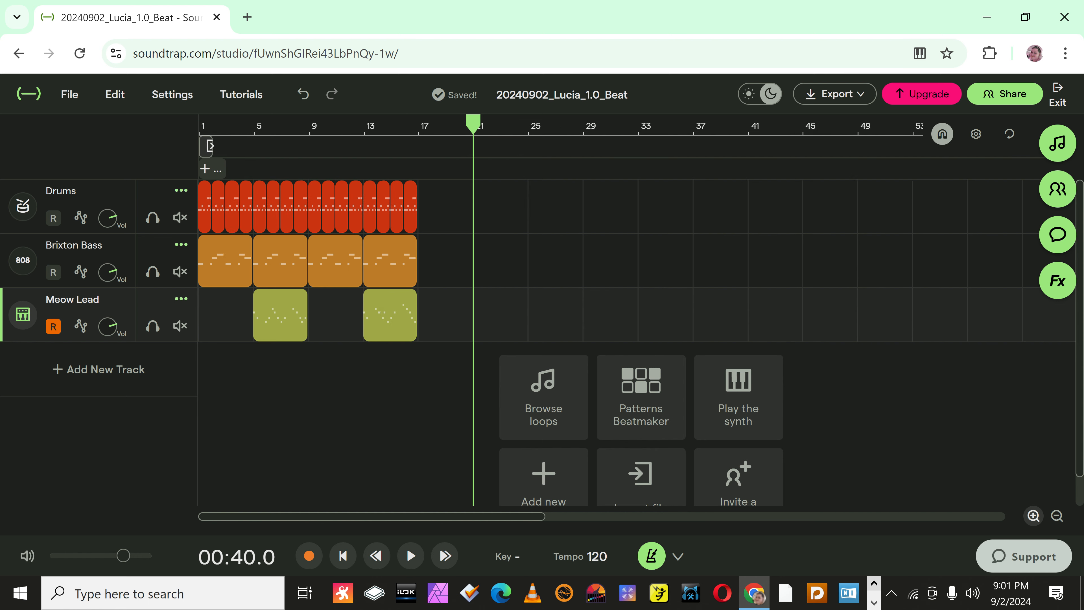
click(1033, 516)
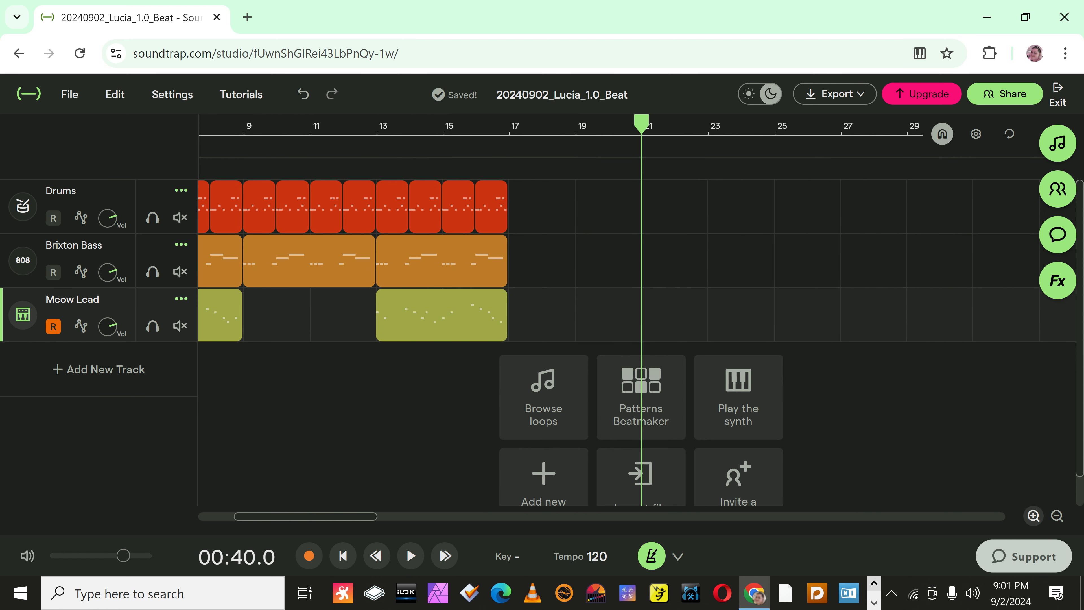
key(Return)
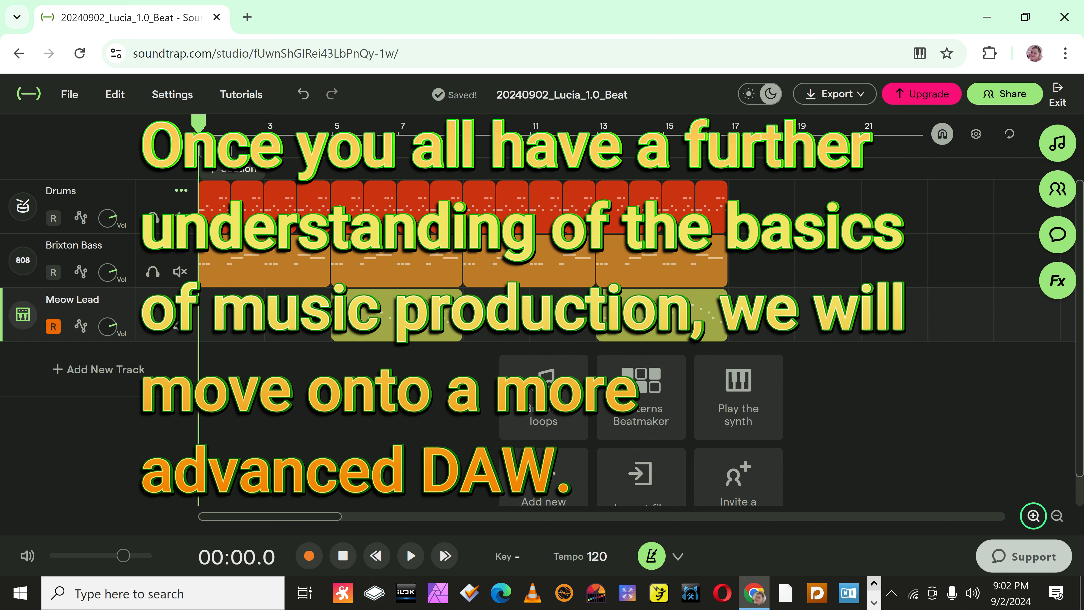
key(space)
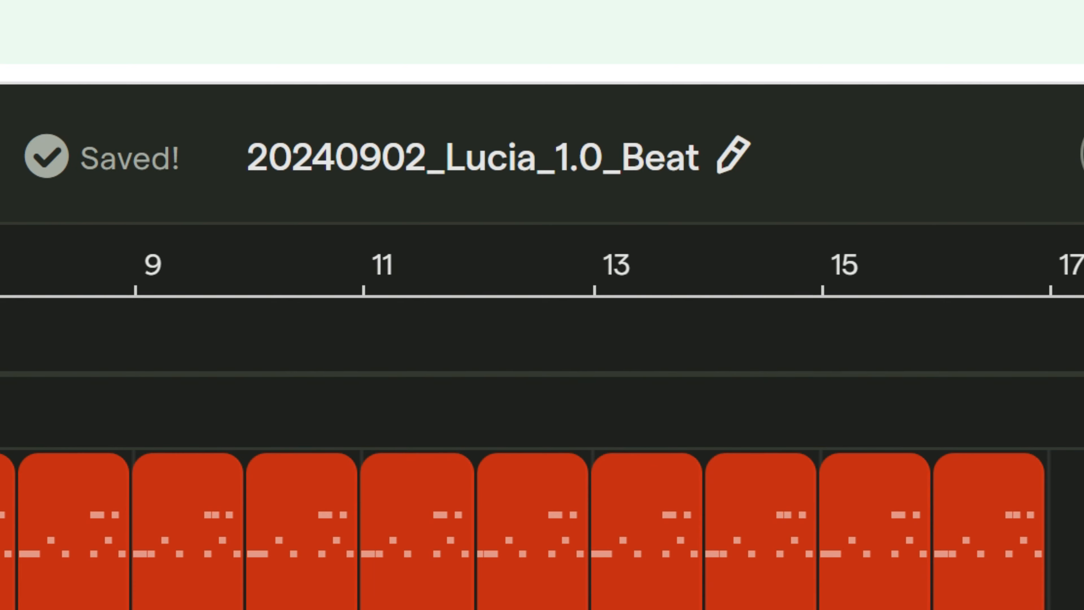
Try version 1.1 in the song name and set it back to 1.0.
click(562, 95)
click(614, 94)
key(BackSpace)
text(1)
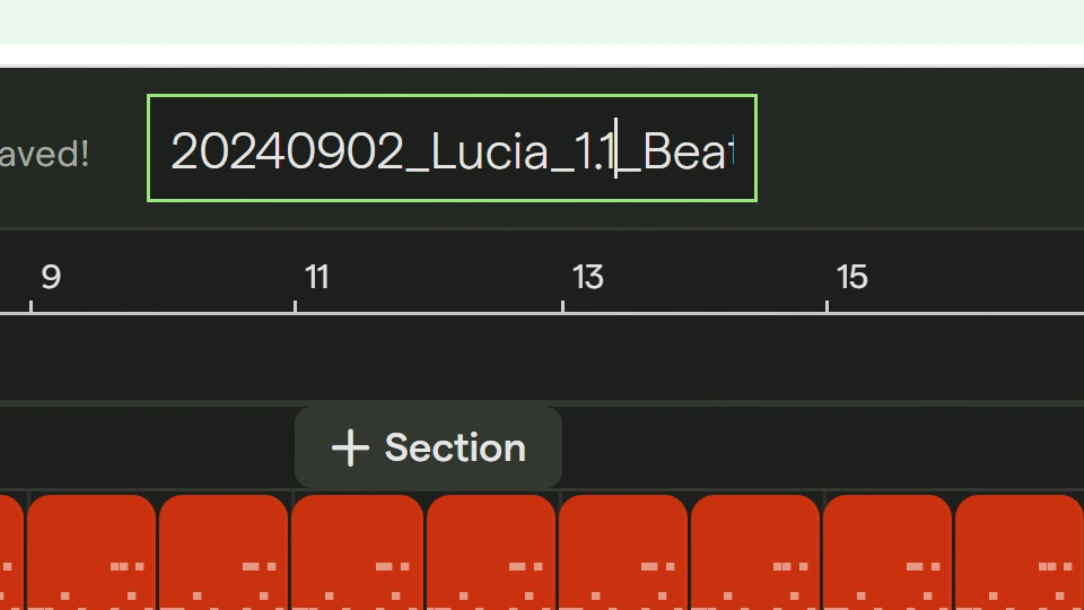
key(BackSpace)
text(0)
key(Return)
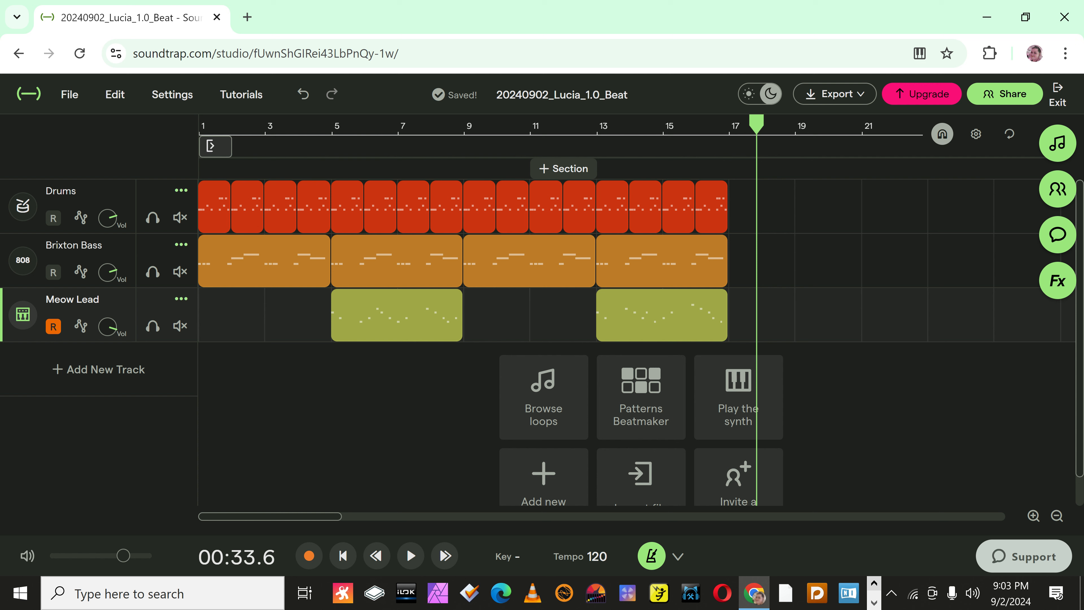